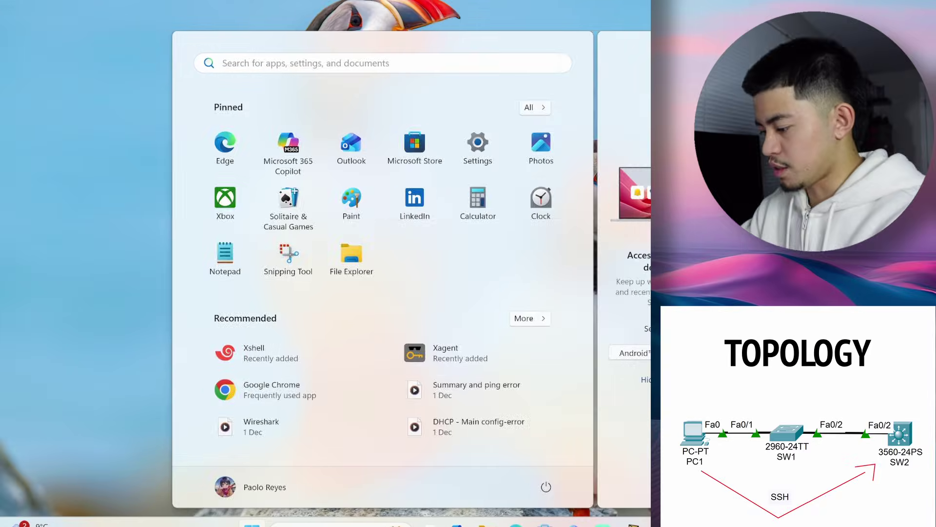
Launch PuTTY from the Start search
{"action": "type", "text": "putt"}
{"action": "key", "text": "BackSpace"}
{"action": "key", "text": "BackSpace"}
{"action": "key", "text": "BackSpace"}
{"action": "key", "text": "BackSpace"}
{"action": "type", "text": "putty"}
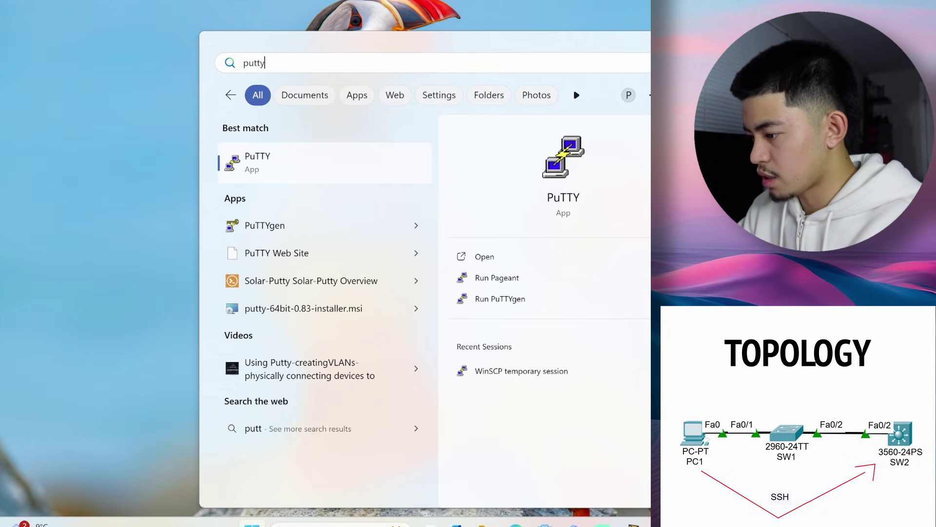
{"action": "key", "text": "Return"}
Confirm in Device Manager that the USB Serial Port is COM5, then return to PuTTY's settings
{"action": "key", "text": "super"}
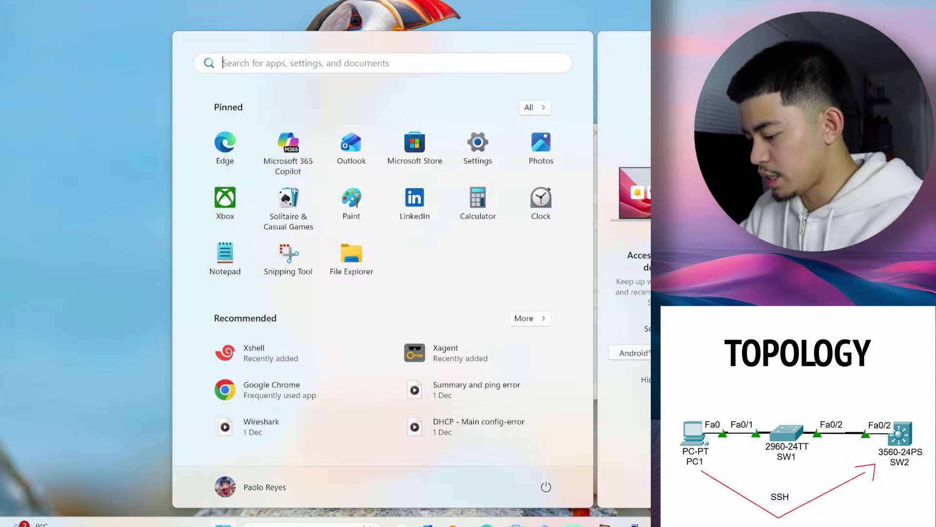
{"action": "type", "text": "device"}
{"action": "key", "text": "Return"}
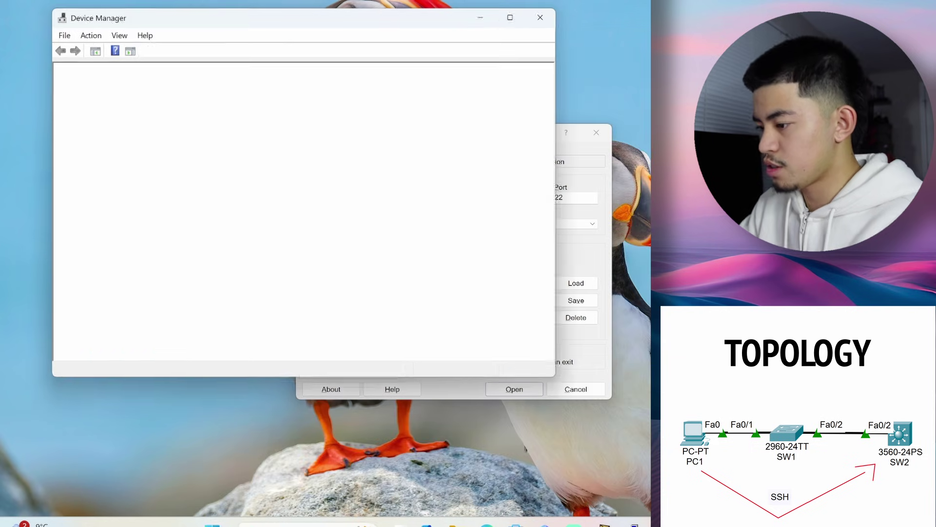
{"action": "scroll", "coordinate": [214, 273], "scroll_direction": "down", "scroll_amount": 13}
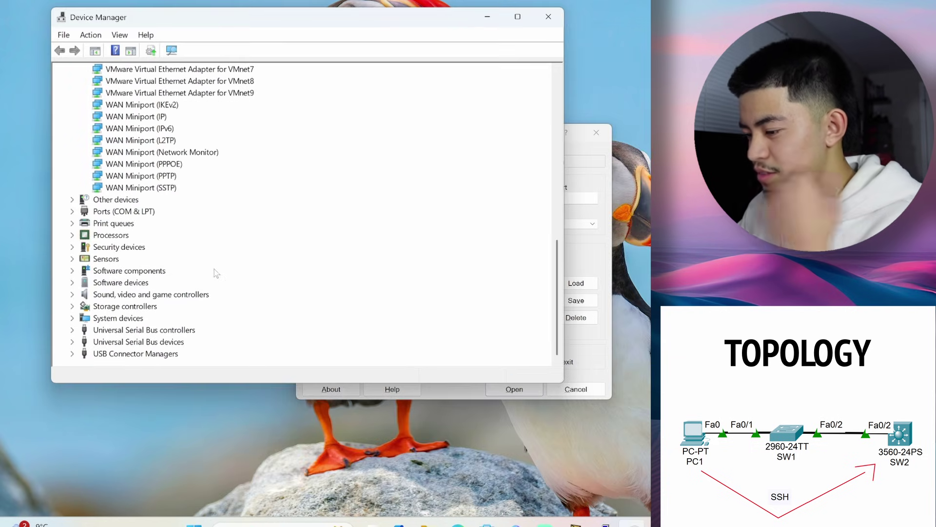
{"action": "left_click", "coordinate": [72, 211]}
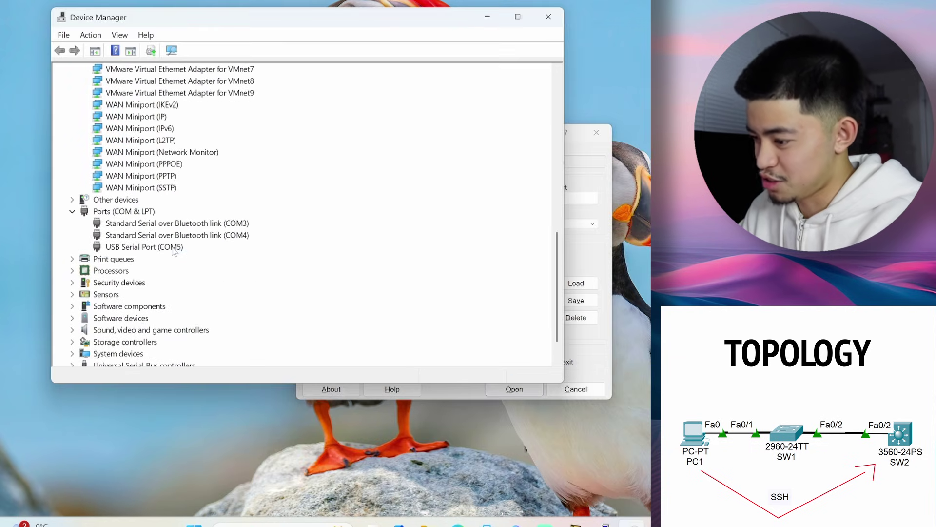
{"action": "left_click", "coordinate": [178, 247]}
{"action": "left_click", "coordinate": [588, 151]}
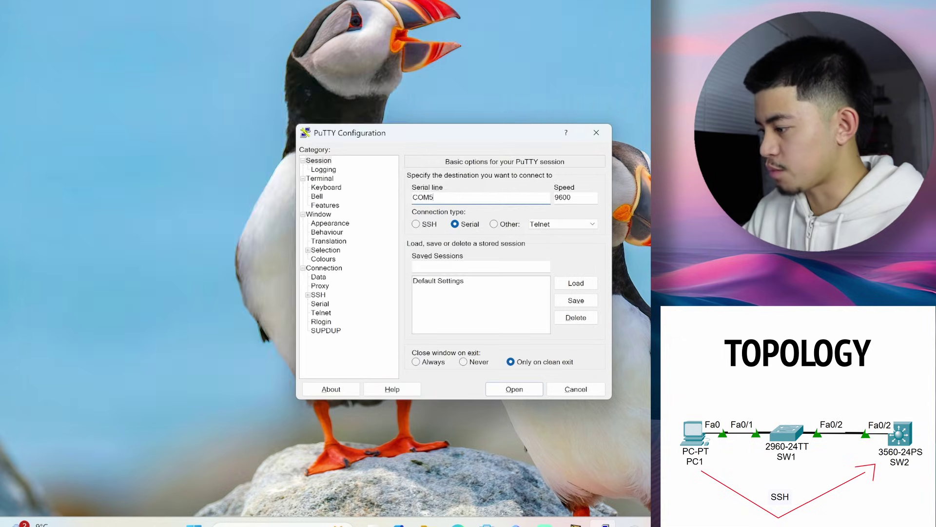
Open the COM5 serial session and enter privileged and global configuration mode with en and conf t
{"action": "left_click", "coordinate": [514, 389]}
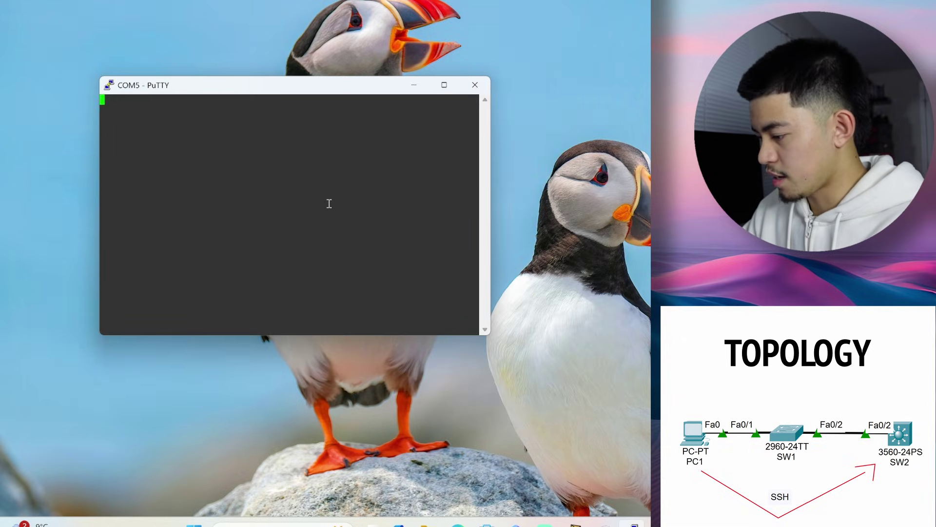
{"action": "key", "text": "Return"}
{"action": "key", "text": "Return"}
{"action": "type", "text": "en"}
{"action": "key", "text": "Return"}
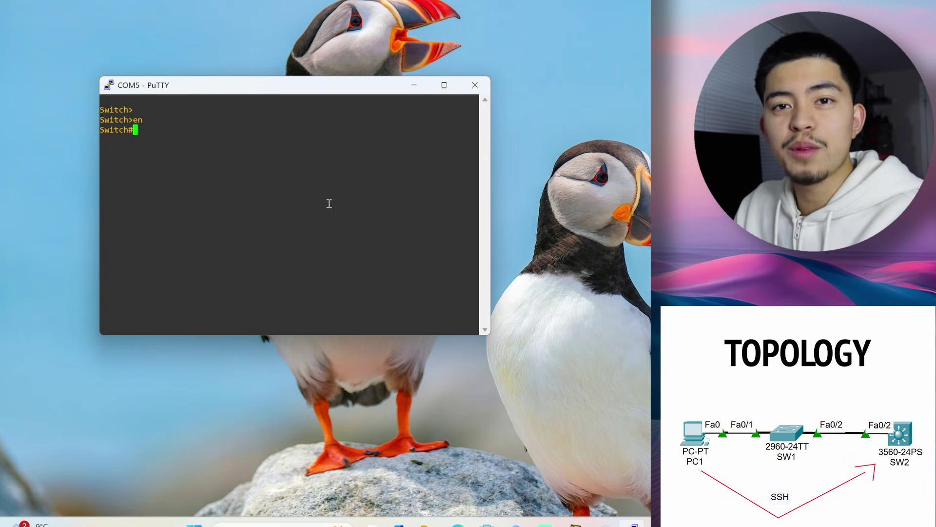
{"action": "type", "text": "conf t"}
Set the switch hostname to SW1 and configure an enable secret password
{"action": "key", "text": "Return"}
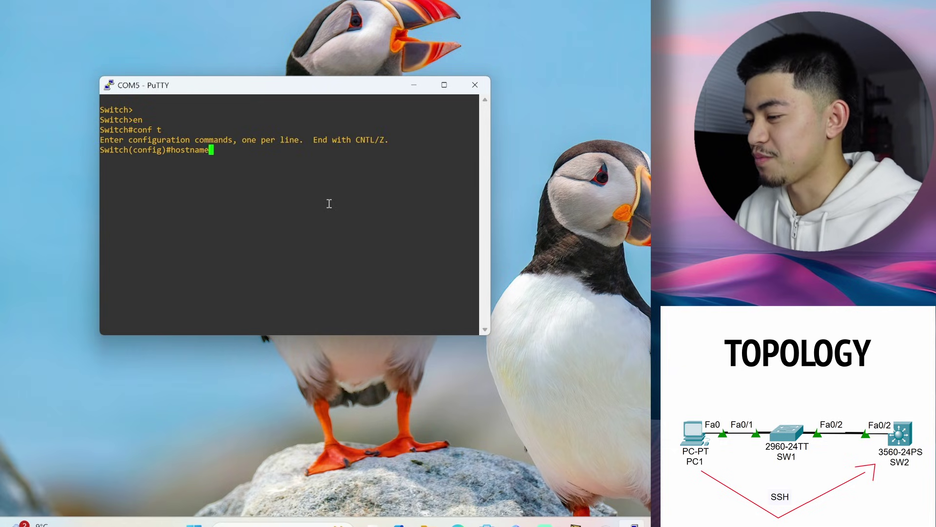
{"action": "key", "text": "Return"}
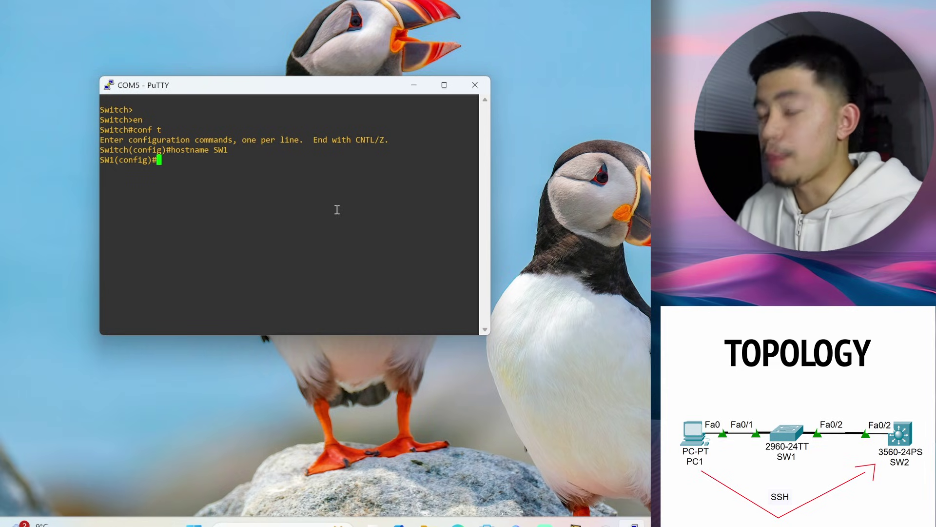
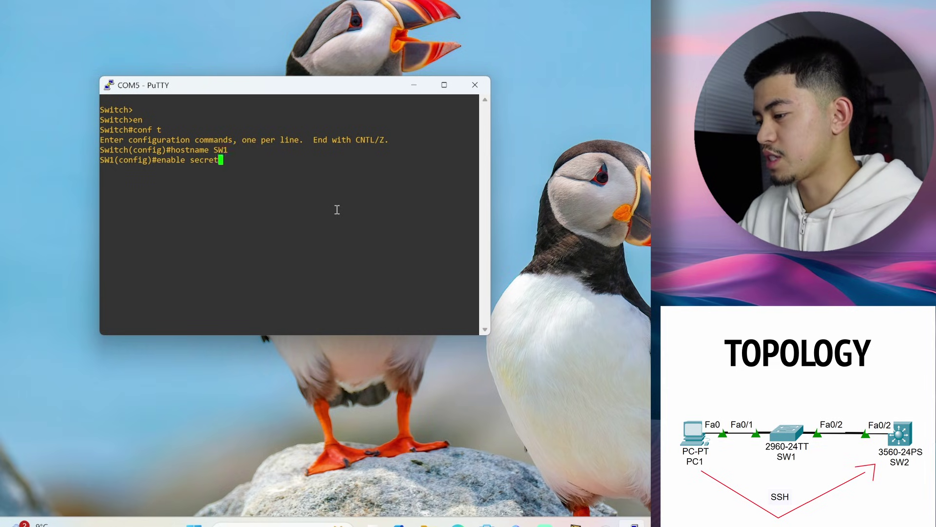
{"action": "key", "text": "Return"}
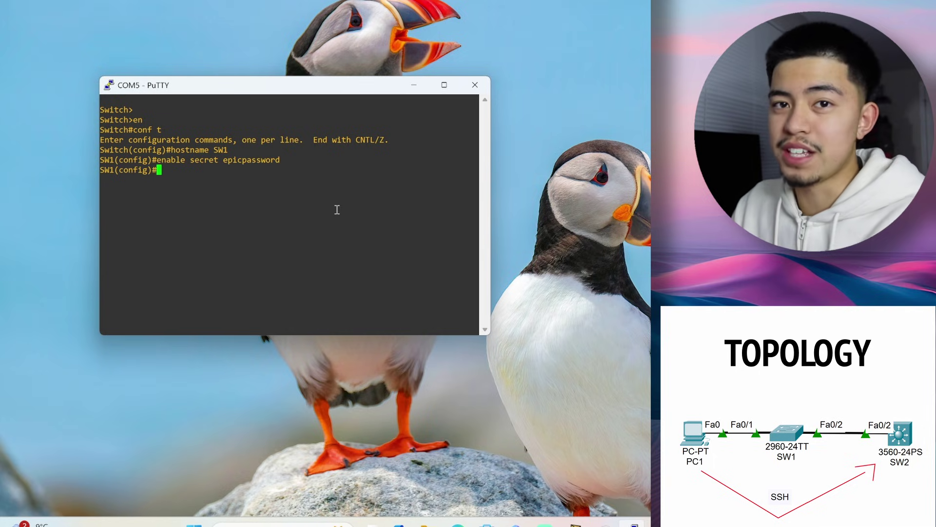
Create VLAN 10 named IT and VLAN 99 named Management, then exit VLAN configuration
{"action": "type", "text": "vlan 10"}
{"action": "key", "text": "Return"}
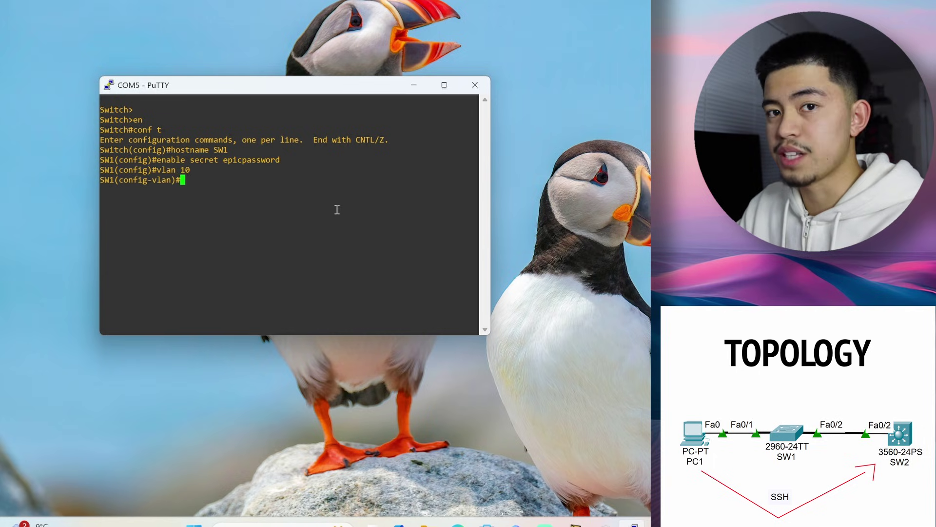
{"action": "type", "text": "name IT"}
{"action": "key", "text": "Return"}
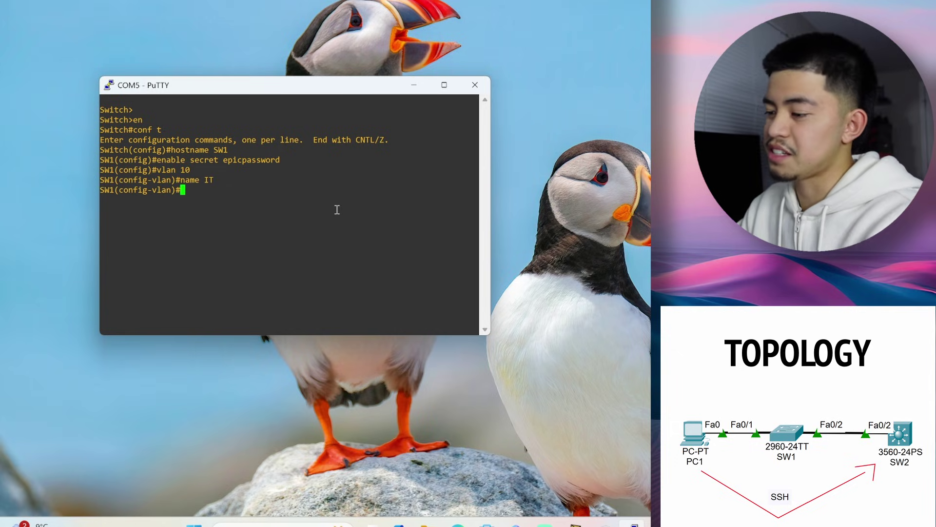
{"action": "type", "text": "vlan 99"}
{"action": "key", "text": "Return"}
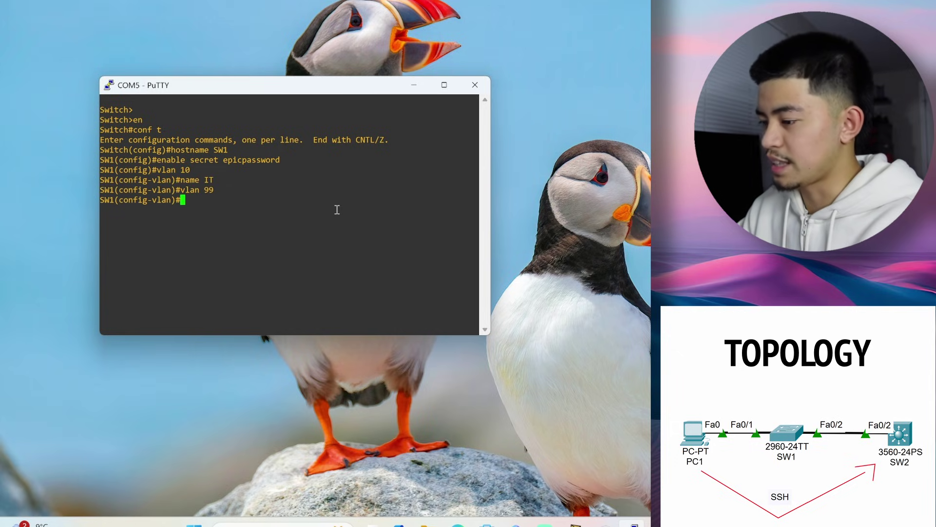
{"action": "type", "text": "name Management"}
{"action": "key", "text": "Return"}
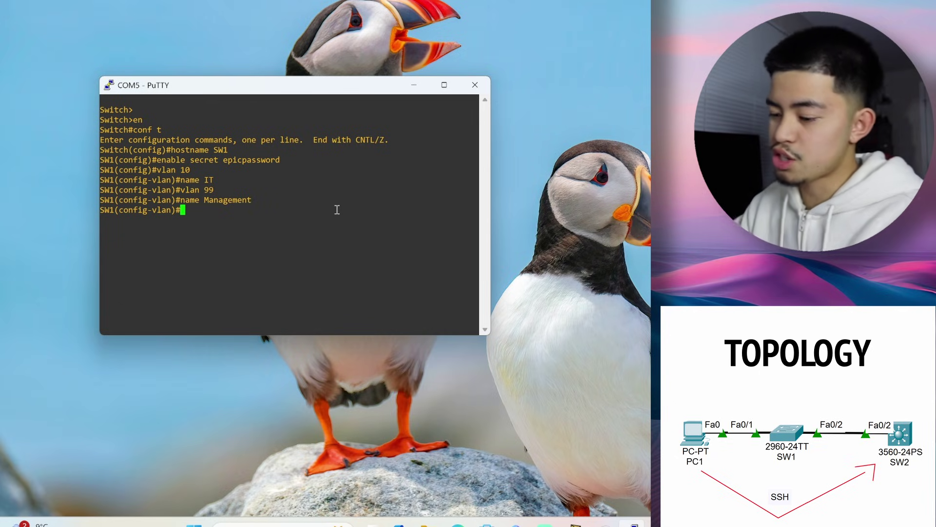
{"action": "type", "text": "exit"}
{"action": "key", "text": "Return"}
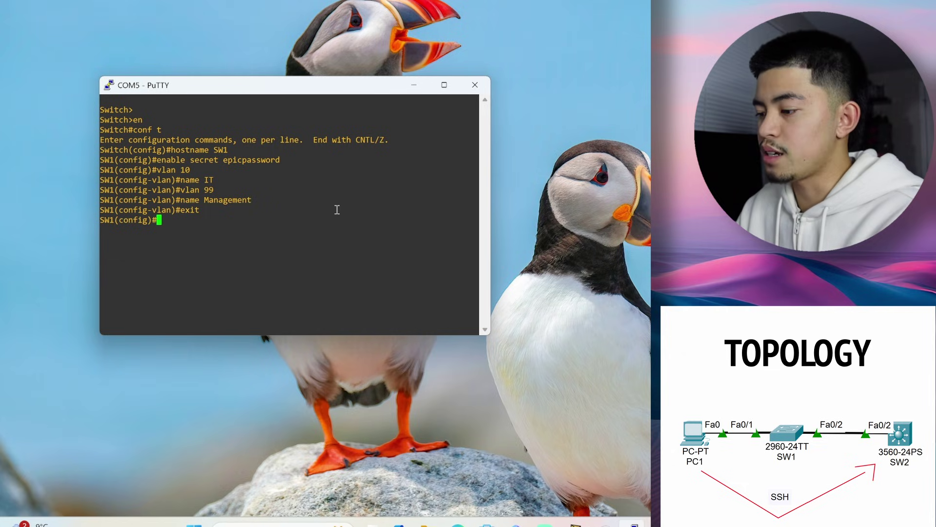
Set g1/0/1 to switchport mode access with access VLAN 10, then exit
{"action": "type", "text": "int "}
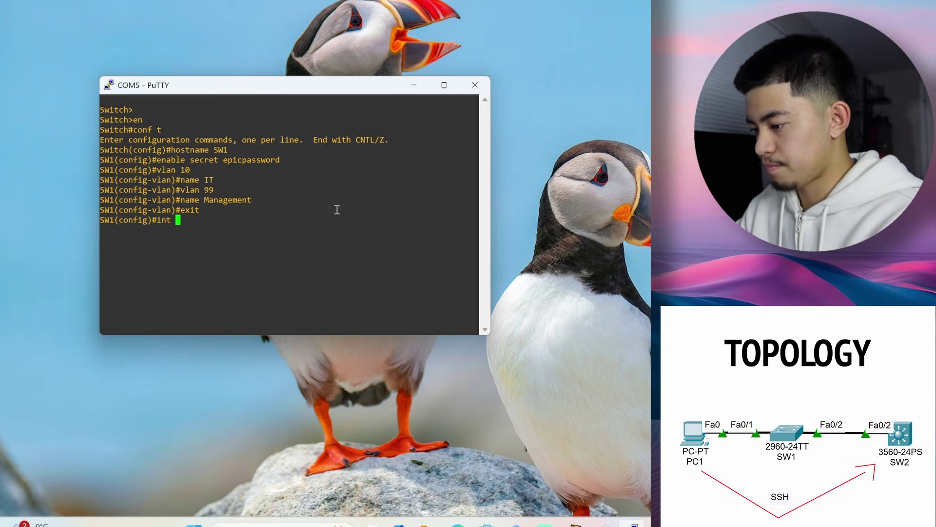
{"action": "type", "text": "g1/0/1"}
{"action": "key", "text": "Return"}
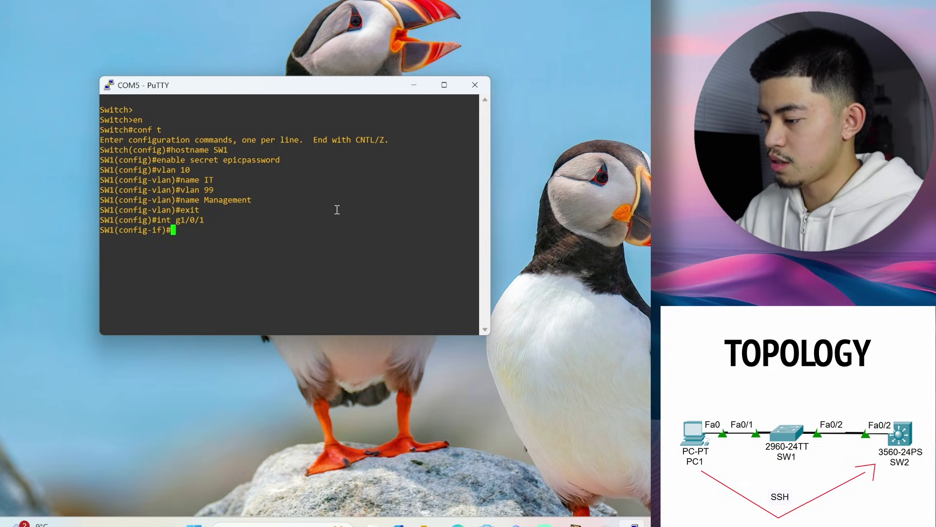
{"action": "type", "text": "swit"}
{"action": "key", "text": "Tab"}
{"action": "type", "text": "m"}
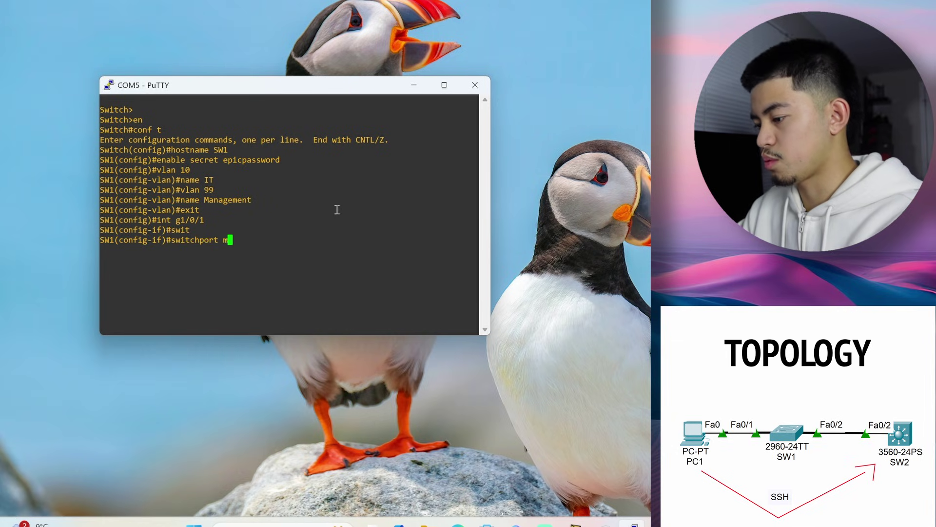
{"action": "type", "text": "ode acc"}
{"action": "key", "text": "Tab"}
{"action": "key", "text": "Return"}
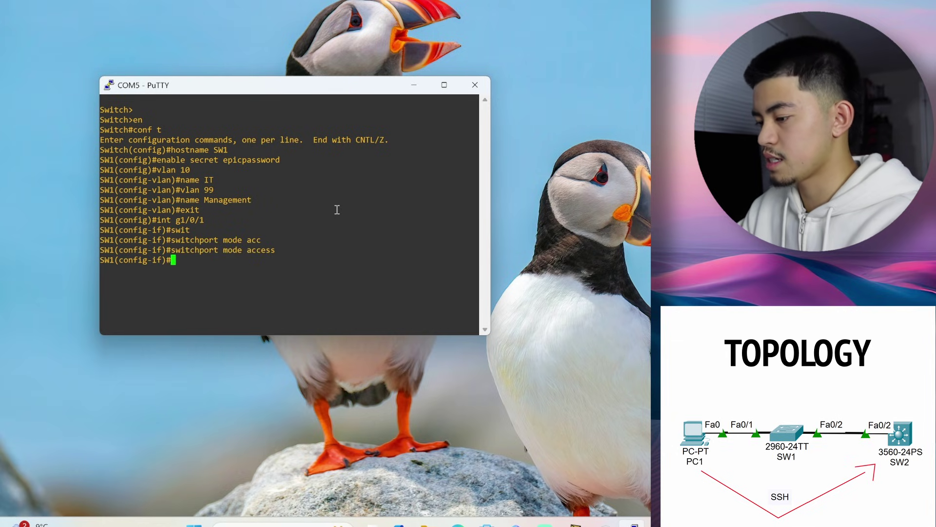
{"action": "type", "text": "swithc"}
{"action": "key", "text": "Tab"}
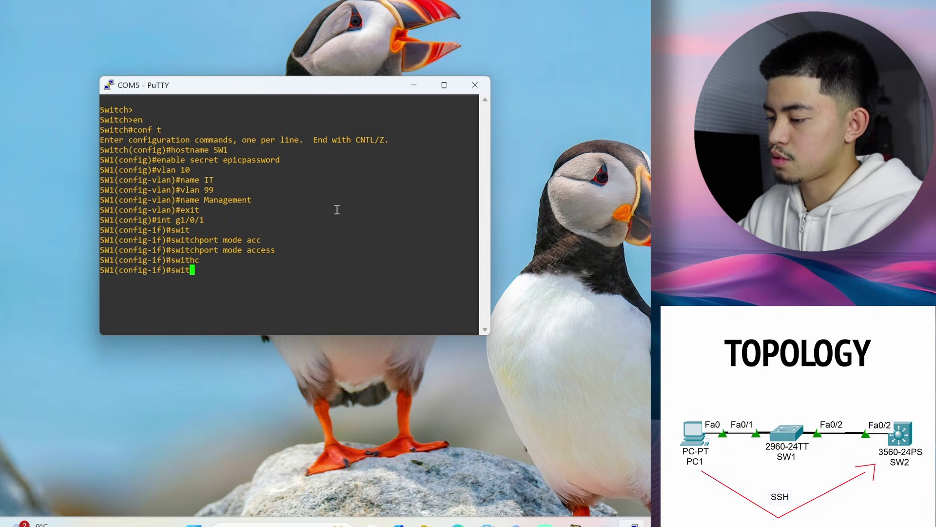
{"action": "key", "text": "Tab"}
{"action": "type", "text": "access vlan 10"}
{"action": "key", "text": "Return"}
{"action": "type", "text": "exit"}
{"action": "key", "text": "Return"}
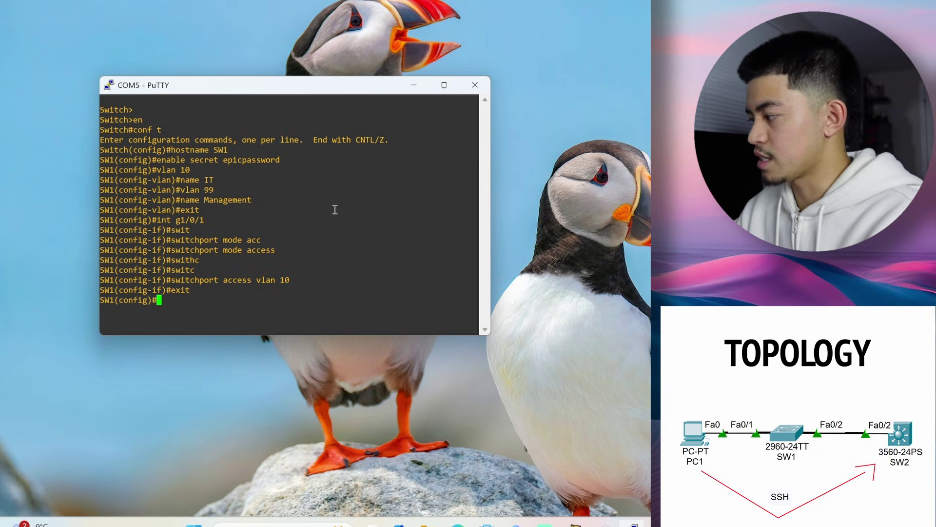
On interface g1/0/48, set trunk encapsulation to dot1q after the first trunk attempt is rejected
{"action": "type", "text": "int "}
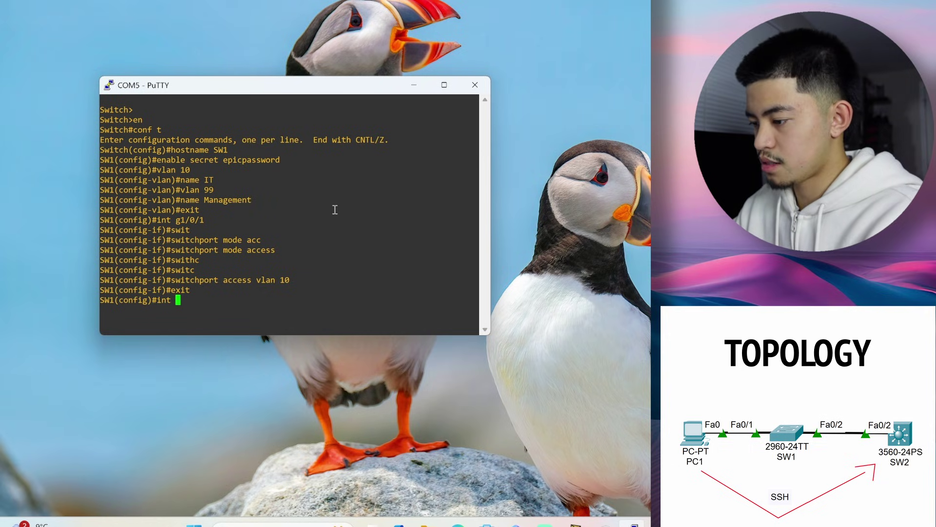
{"action": "type", "text": "g1/0/48"}
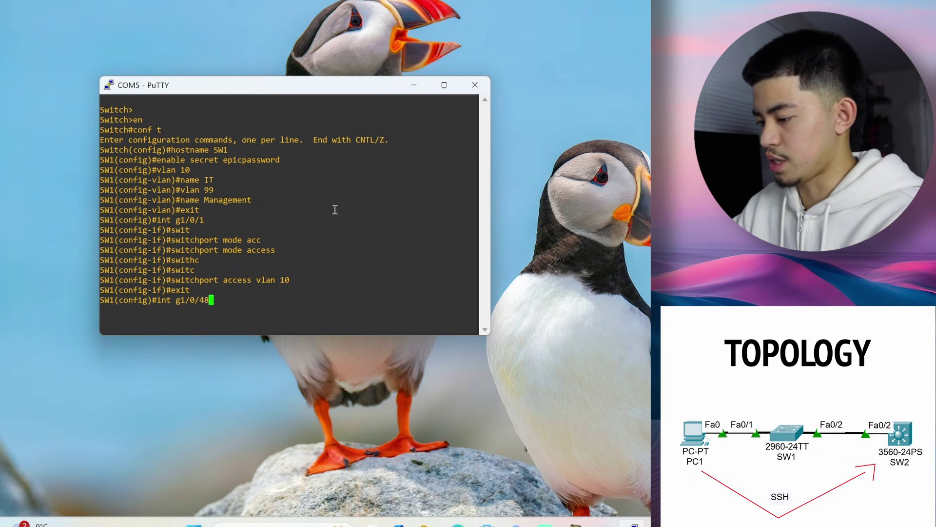
{"action": "key", "text": "Return"}
{"action": "type", "text": "switchport mode trunk"}
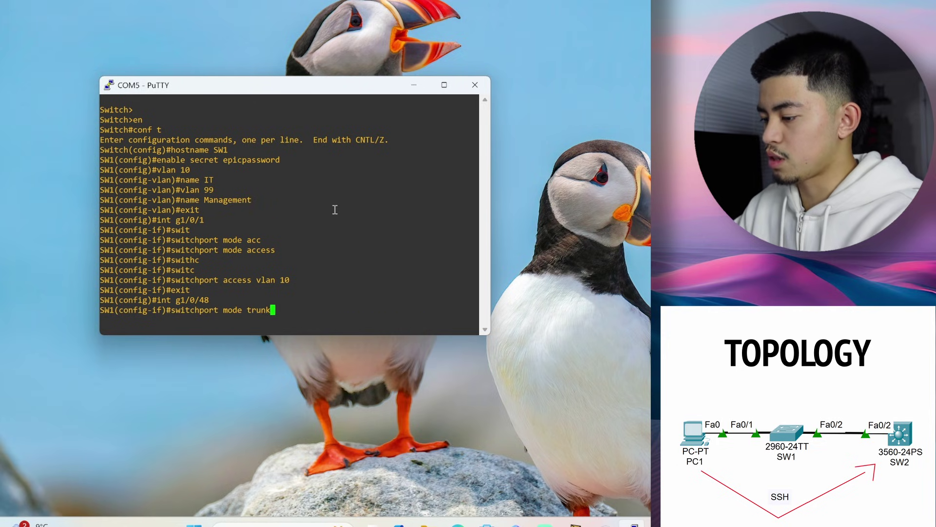
{"action": "key", "text": "Return"}
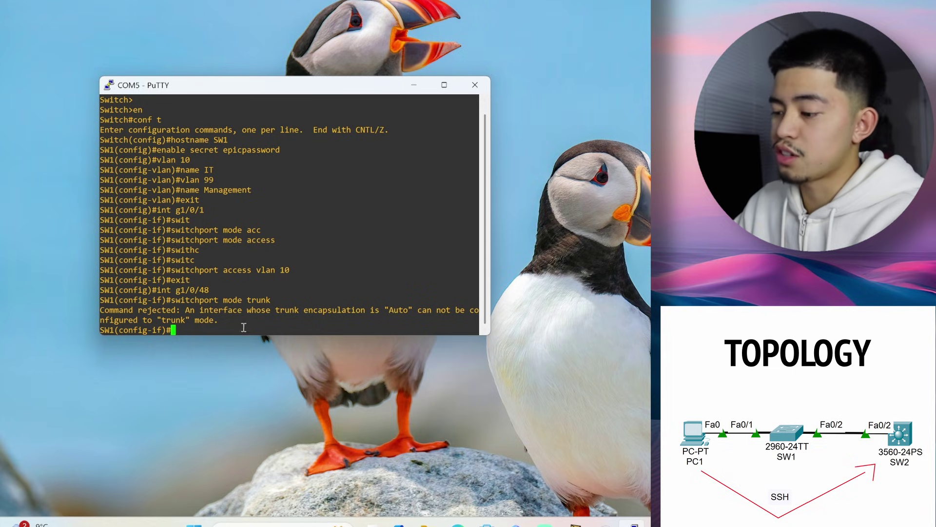
{"action": "type", "text": "witch"}
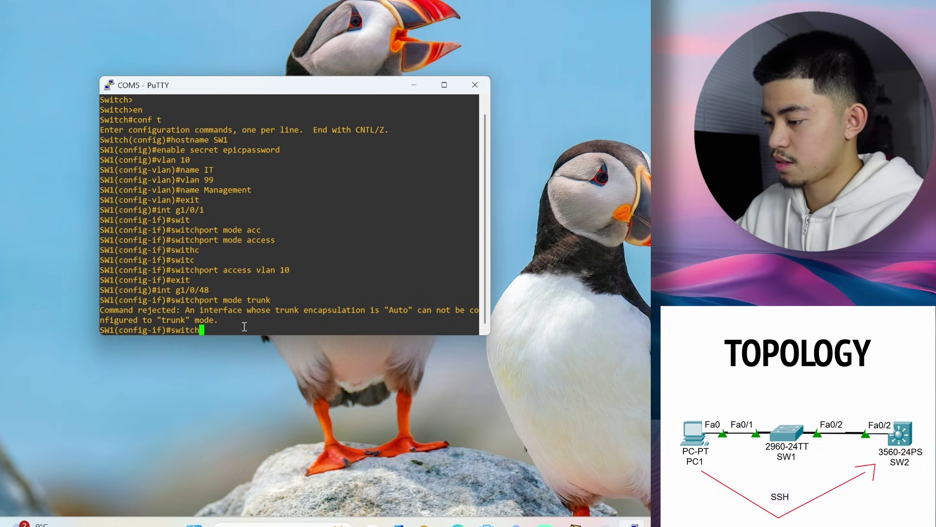
{"action": "type", "text": "port trunk"}
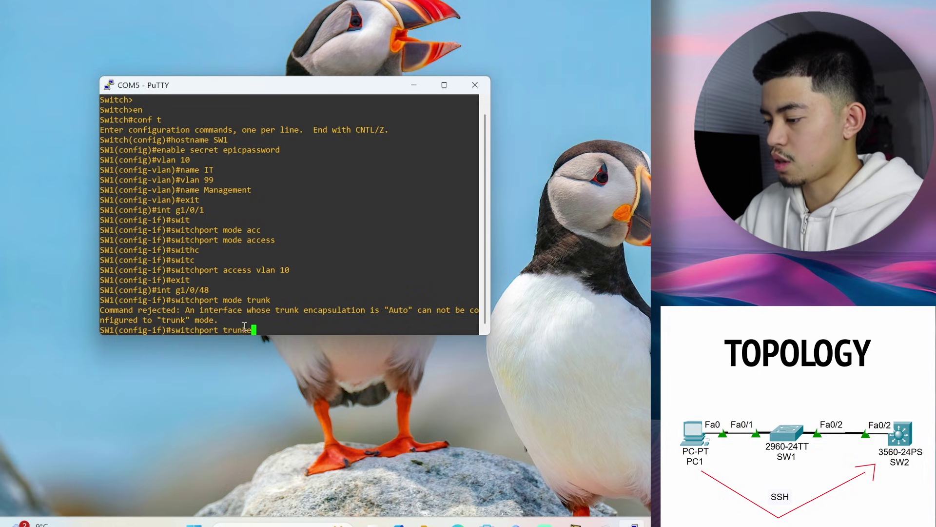
{"action": "type", "text": "en"}
{"action": "key", "text": "Tab"}
{"action": "type", "text": "dot1"}
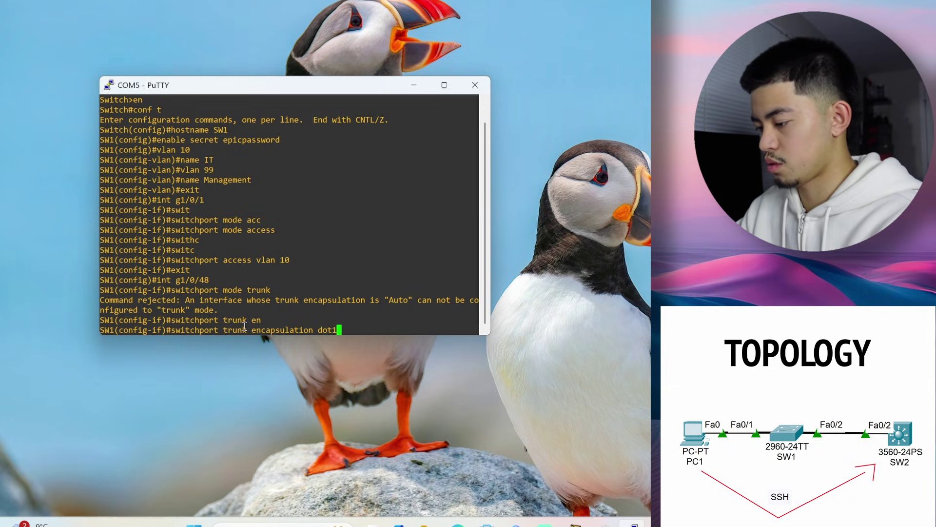
{"action": "type", "text": "q"}
{"action": "key", "text": "Return"}
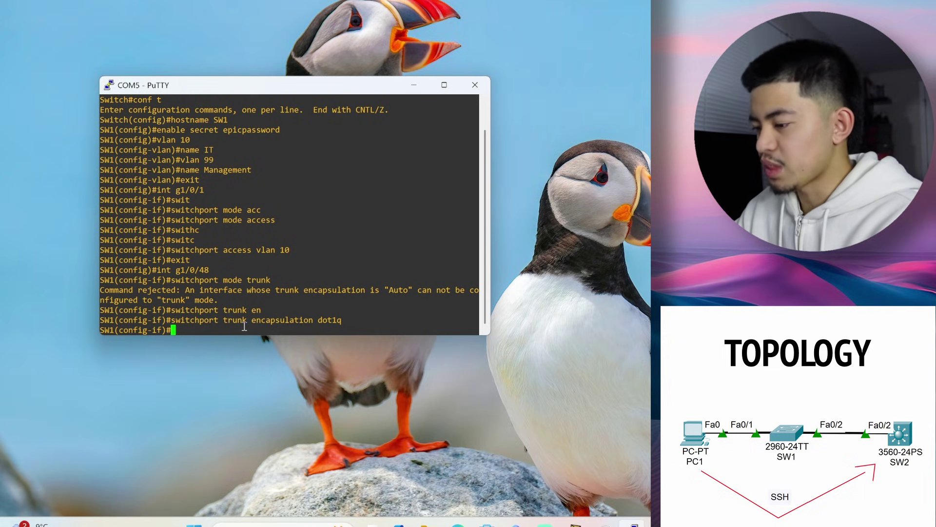
Put g1/0/48 in trunk mode, allowing only VLANs 10 and 99
{"action": "type", "text": "switchport mode trunk"}
{"action": "key", "text": "Return"}
{"action": "type", "text": "switch"}
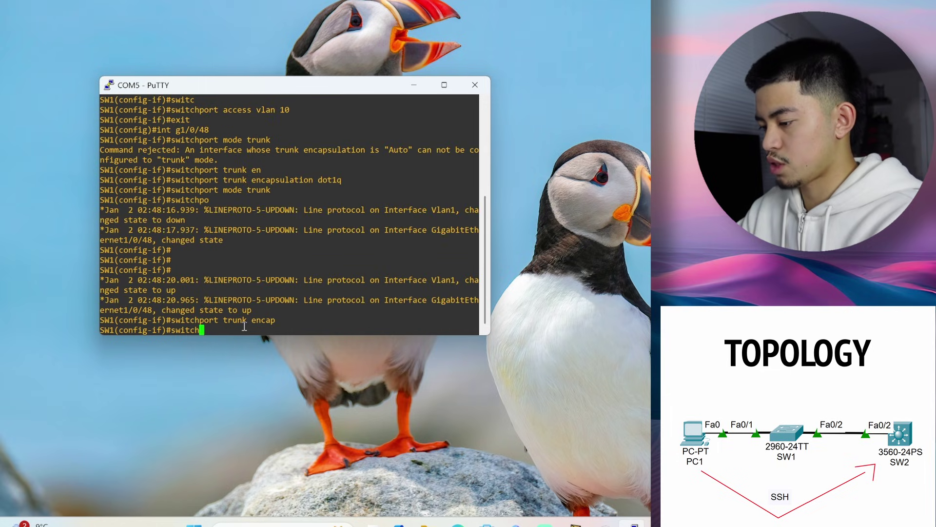
{"action": "type", "text": "port trunk all"}
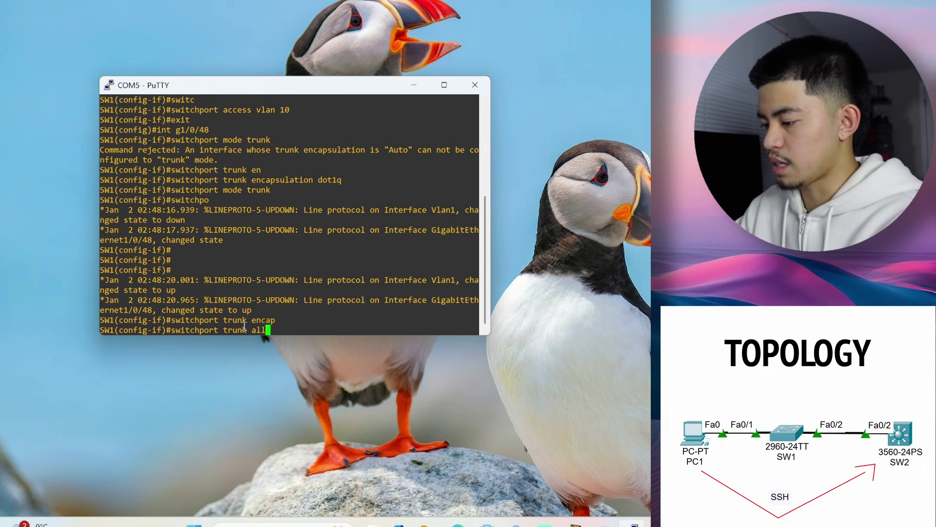
{"action": "type", "text": "owed vlan 10,99"}
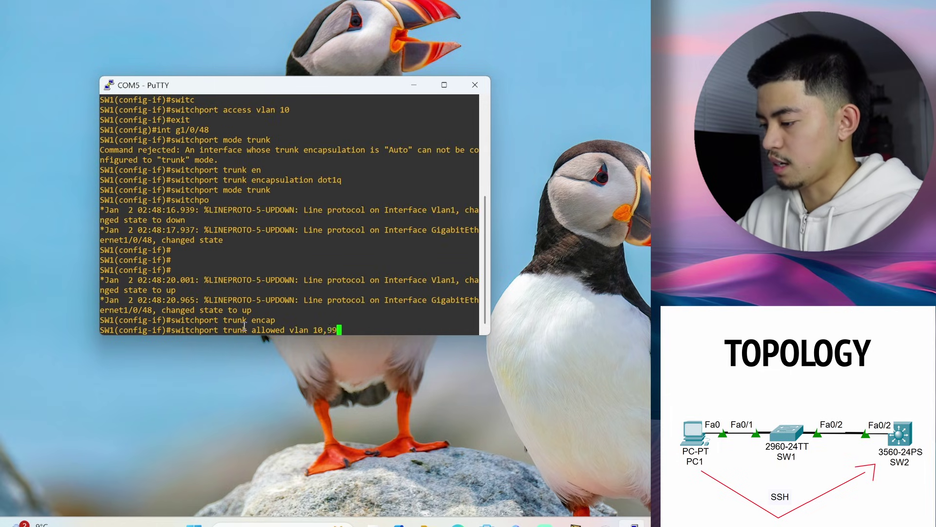
{"action": "key", "text": "Return"}
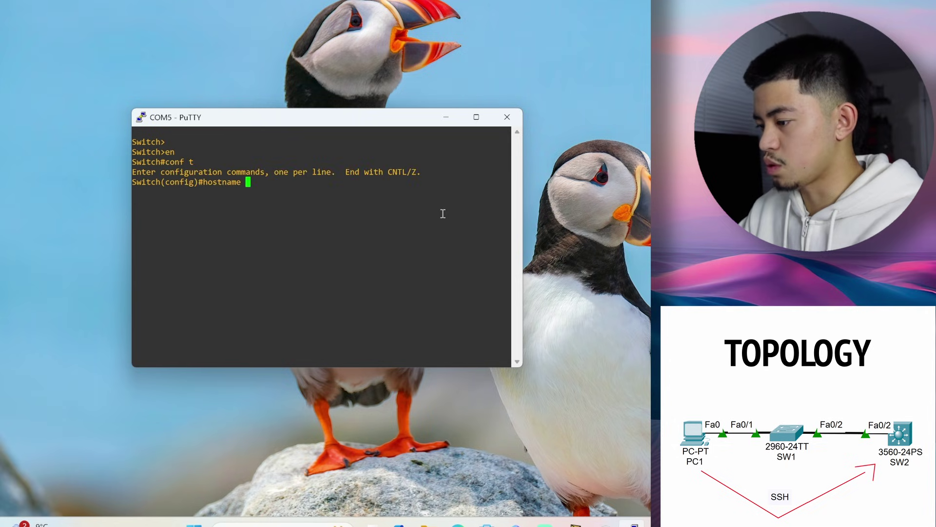
Name the second switch SW2 and configure an enable secret password
{"action": "type", "text": "SW2"}
{"action": "key", "text": "Return"}
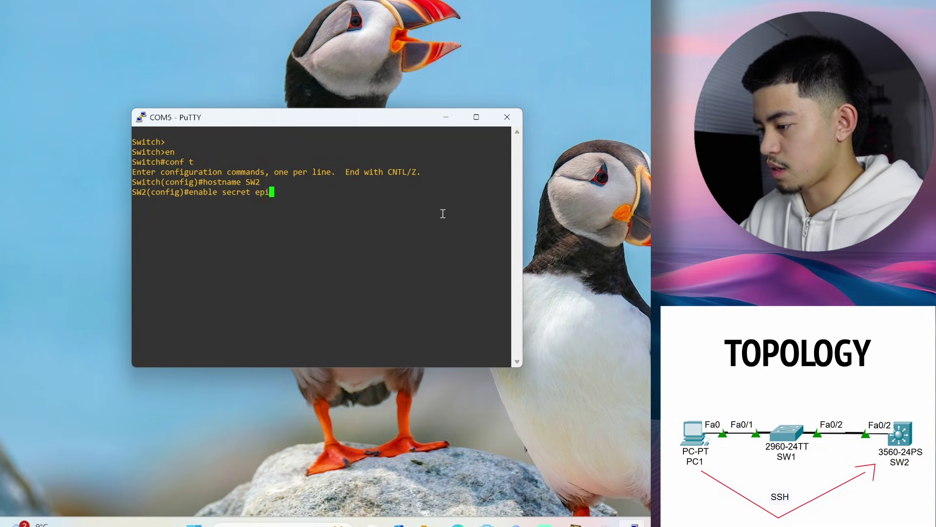
{"action": "key", "text": "Return"}
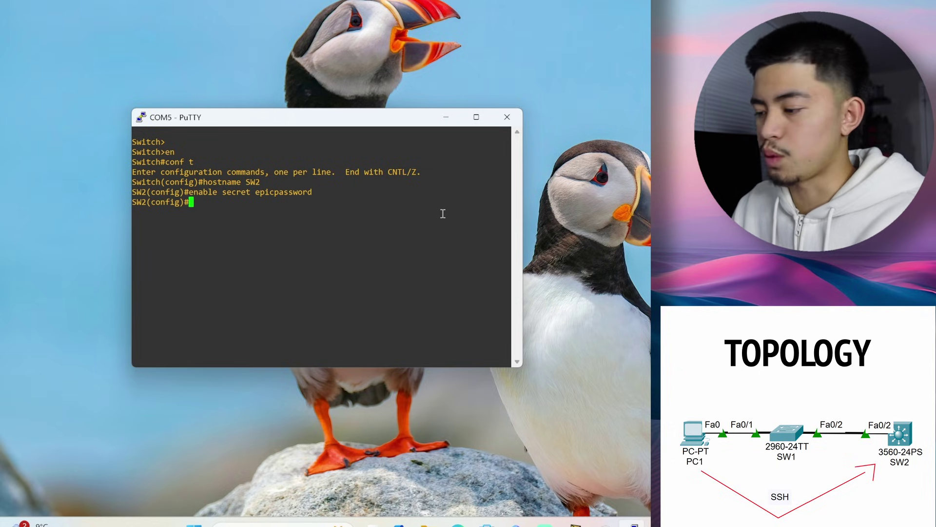
Create VLAN 10 named IT and create VLAN 99
{"action": "type", "text": "vlan 10"}
{"action": "key", "text": "Return"}
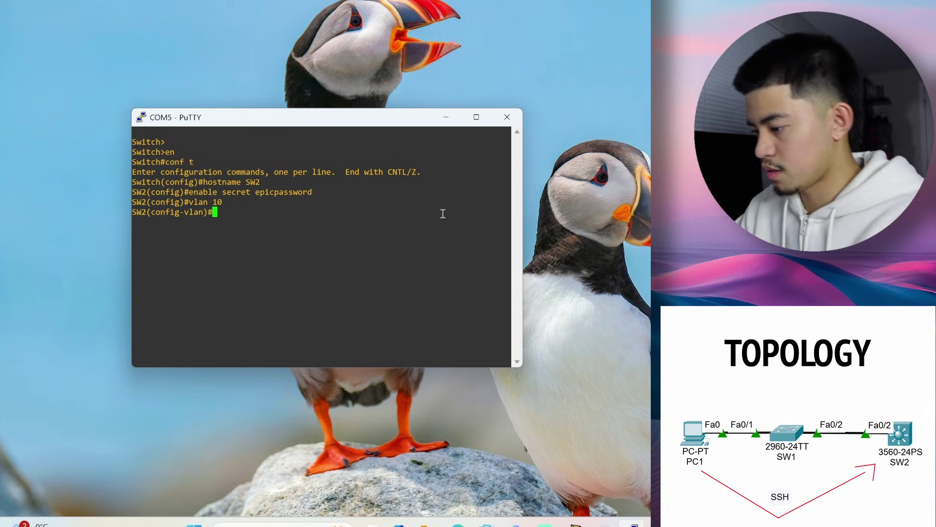
{"action": "type", "text": "name IT"}
{"action": "key", "text": "Return"}
{"action": "type", "text": "vlan 99"}
{"action": "key", "text": "Return"}
Name VLAN 99 Management and give interface VLAN 10 the address 192.168.10.1 255.255.255.0
{"action": "type", "text": "name Man"}
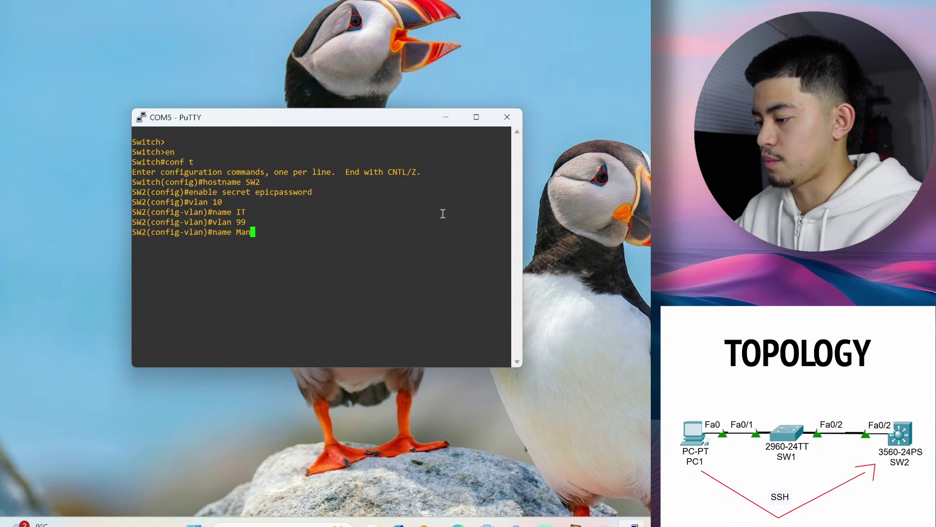
{"action": "type", "text": "agement"}
{"action": "key", "text": "Return"}
{"action": "type", "text": "exit"}
{"action": "key", "text": "Return"}
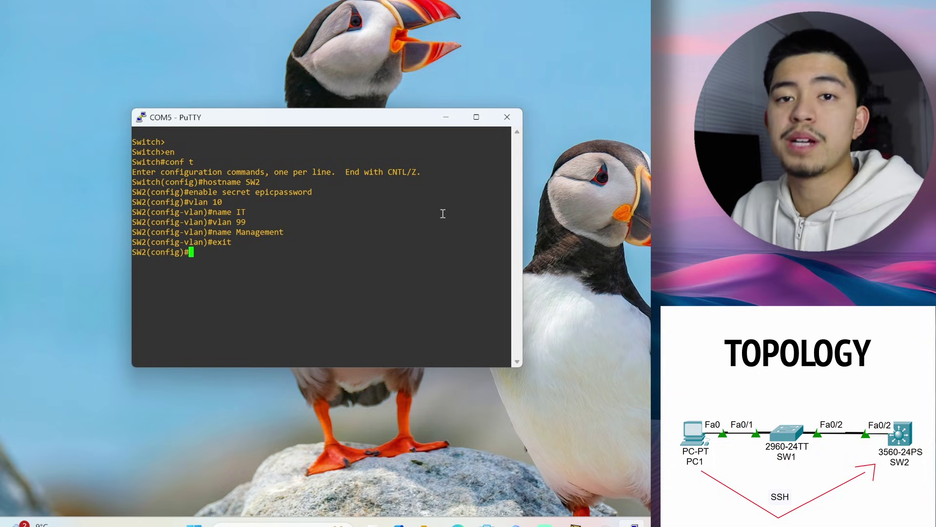
{"action": "type", "text": "int vlan 10"}
{"action": "key", "text": "Return"}
{"action": "type", "text": "ip a"}
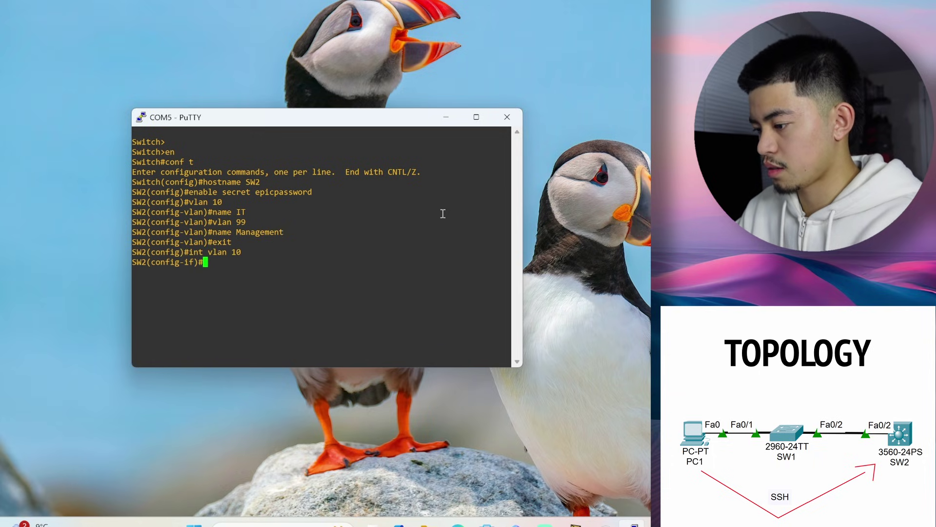
{"action": "type", "text": "dd 192.168"}
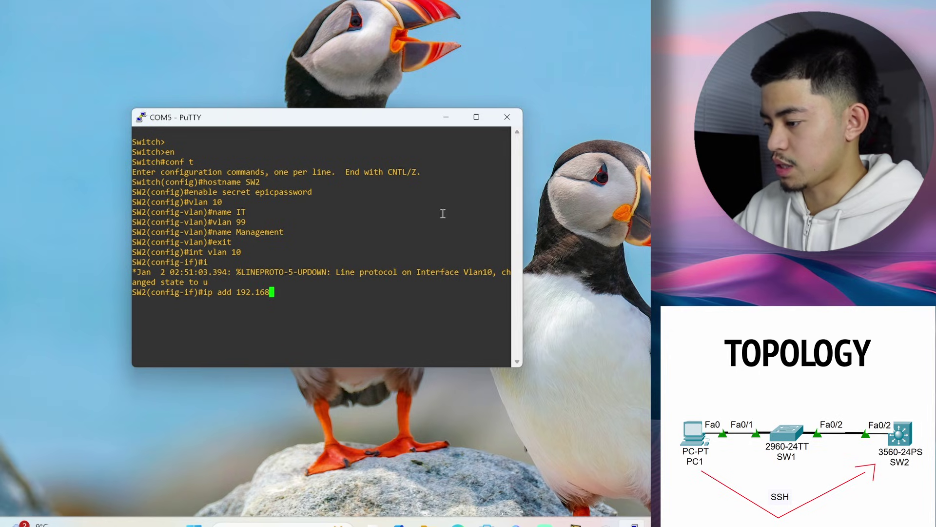
{"action": "type", "text": ".10."}
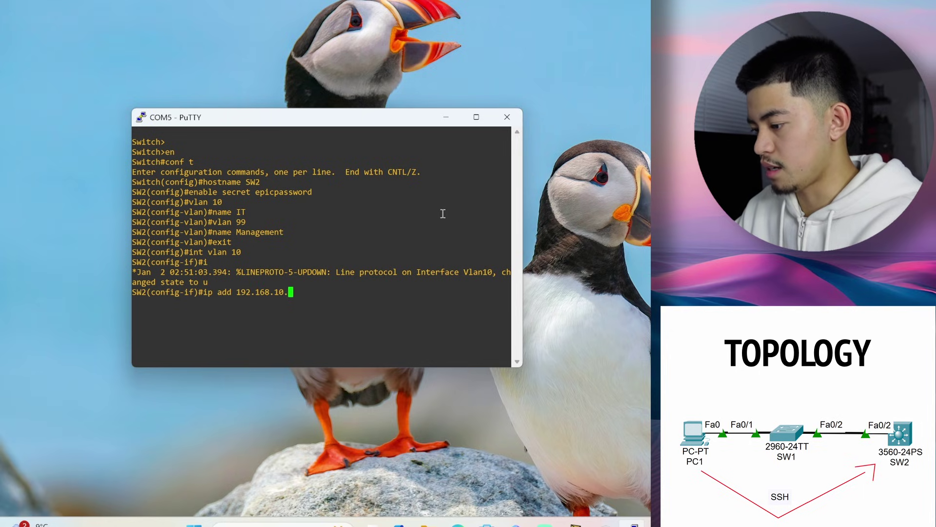
{"action": "type", "text": "1"}
{"action": "key", "text": "Return"}
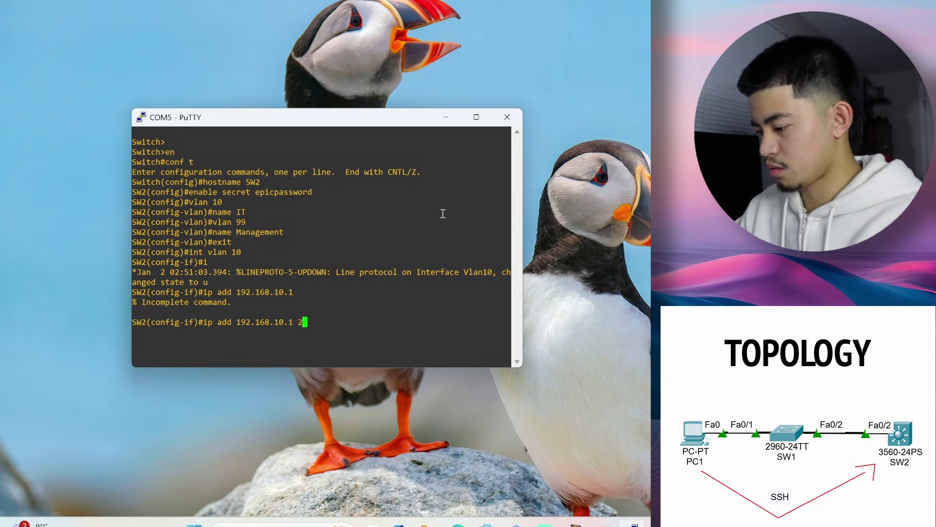
{"action": "type", "text": "255.255.255."}
{"action": "type", "text": "0"}
{"action": "key", "text": "Return"}
Give interface VLAN 99 the address 192.168.99.1 255.255.255.0 and return to global configuration
{"action": "type", "text": "int vlan 99"}
{"action": "key", "text": "Return"}
{"action": "type", "text": "ip "}
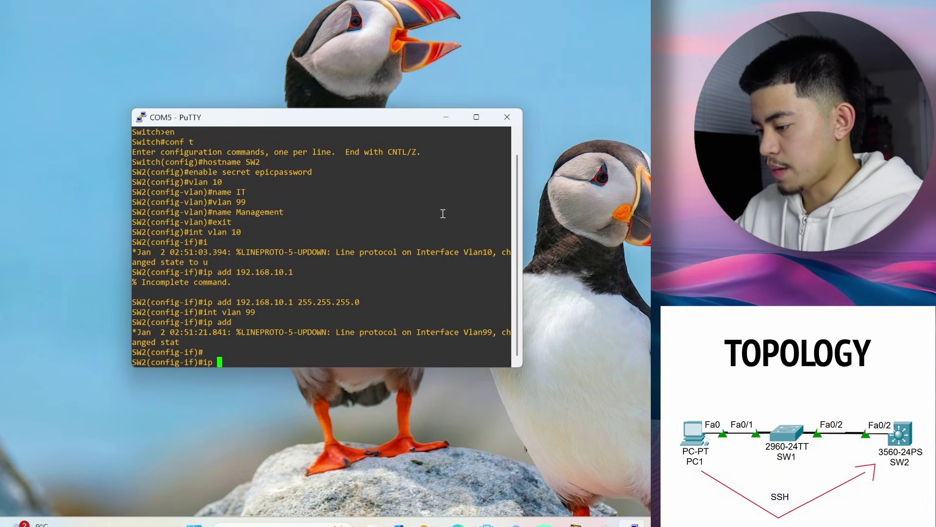
{"action": "type", "text": "add 992.1"}
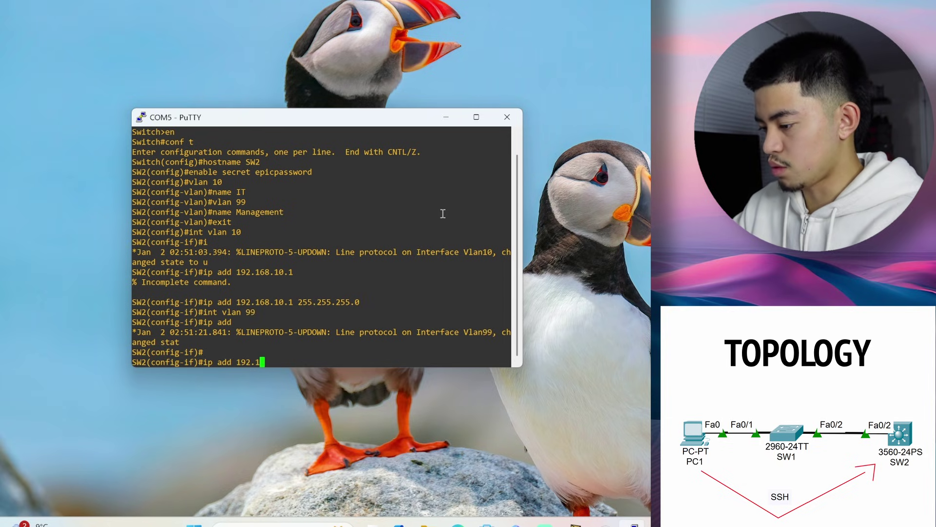
{"action": "type", "text": "68.99.1 255.255.255.0"}
{"action": "key", "text": "Return"}
{"action": "type", "text": "exit"}
{"action": "key", "text": "Return"}
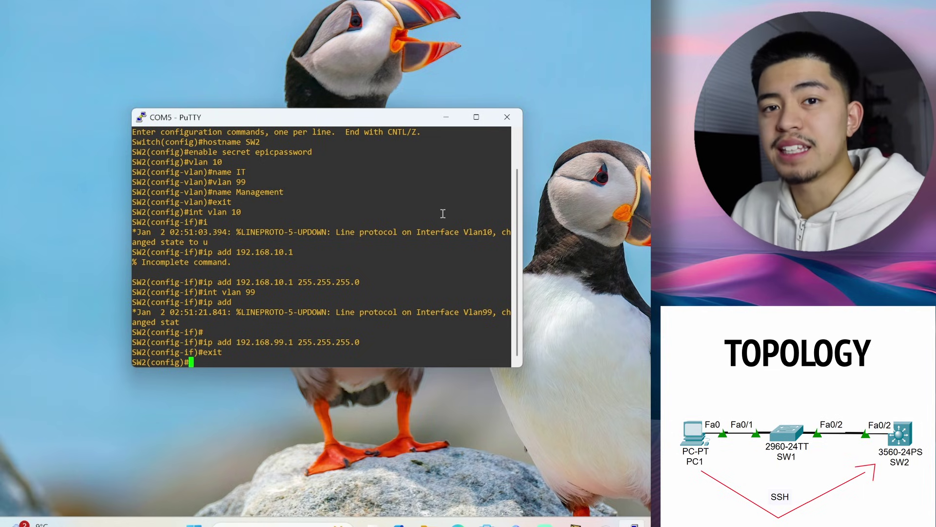
{"action": "left_click_drag", "start_coordinate": [237, 342], "coordinate": [293, 342]}
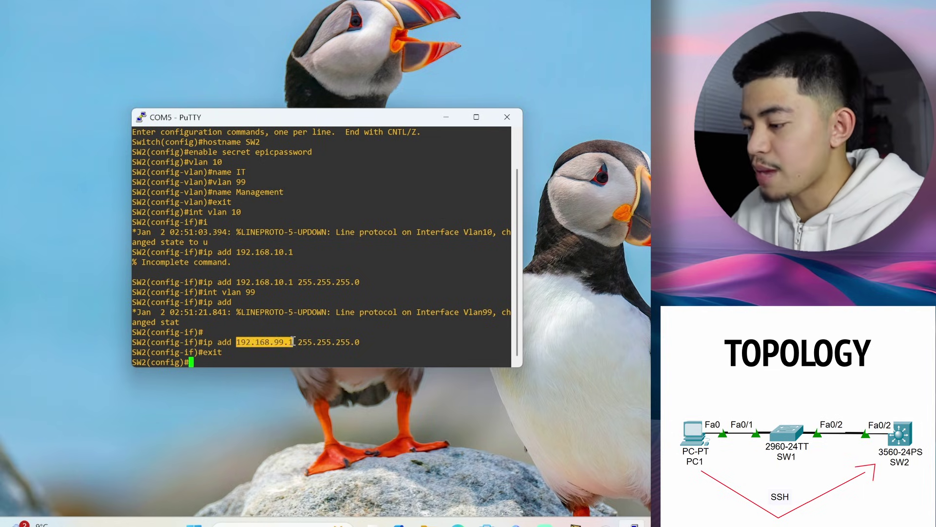
{"action": "left_click", "coordinate": [366, 343]}
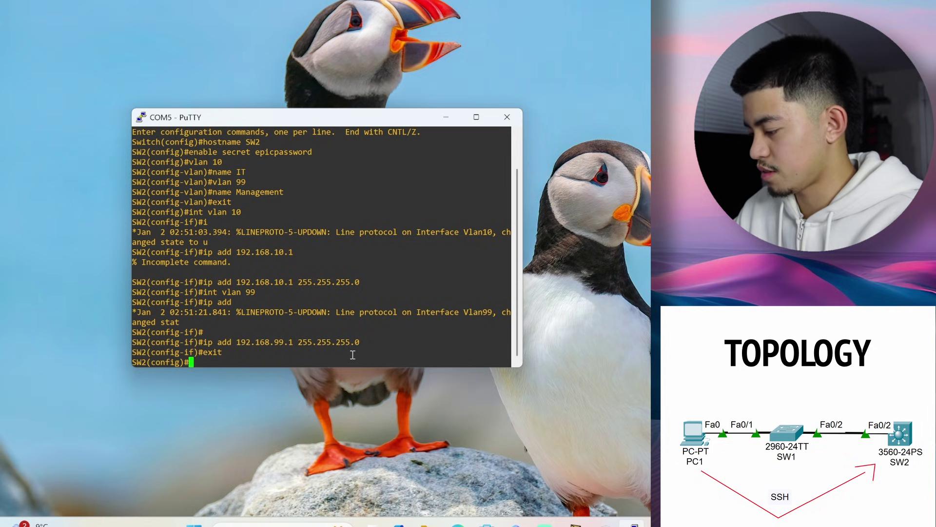
On SW2's interface g1/0/48, set the trunk encapsulation to dot1q
{"action": "type", "text": "int "}
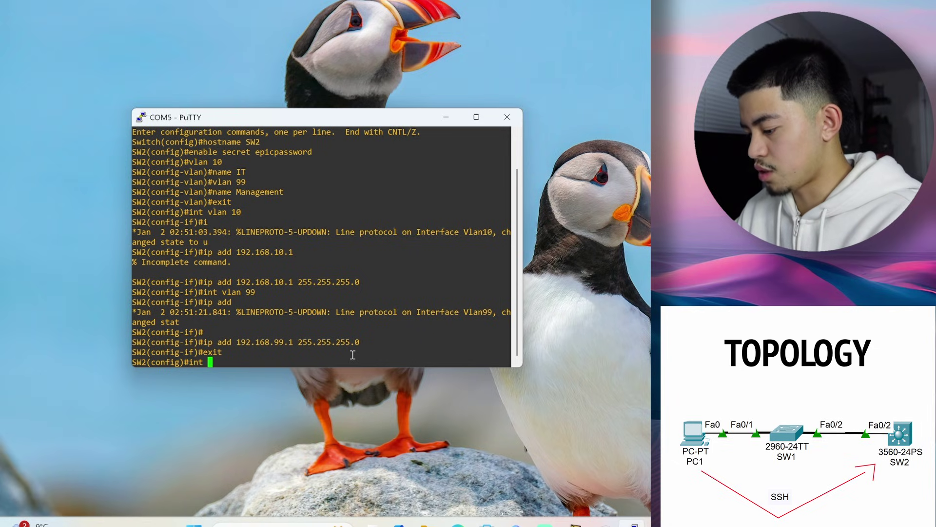
{"action": "type", "text": "g"}
{"action": "type", "text": "1/0/48"}
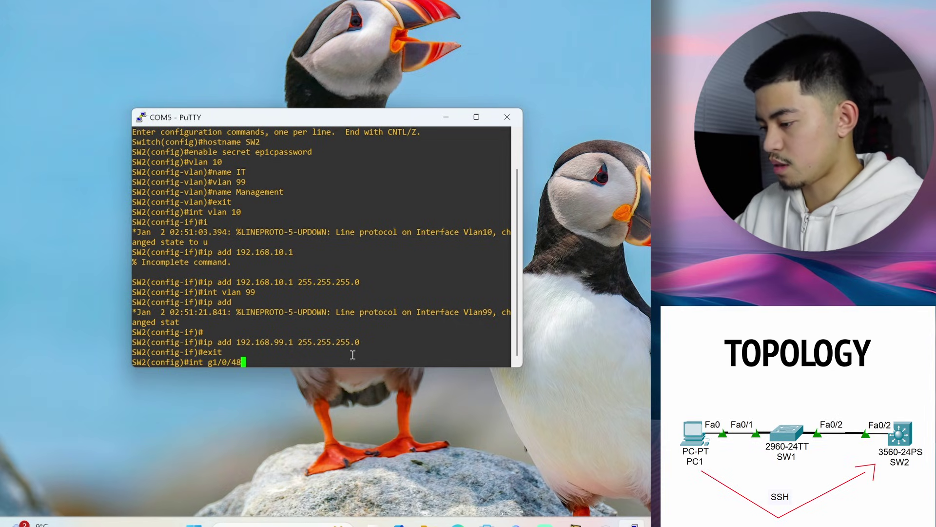
{"action": "key", "text": "Return"}
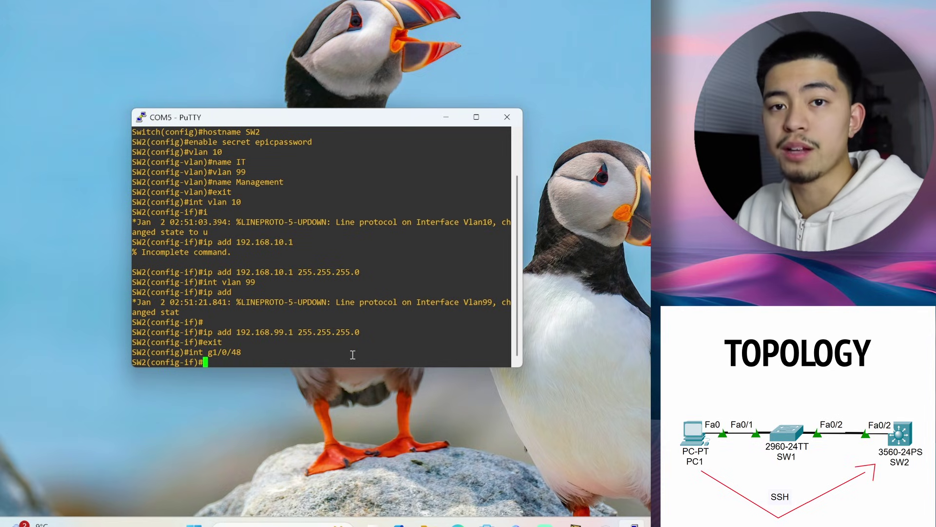
{"action": "type", "text": "switchp"}
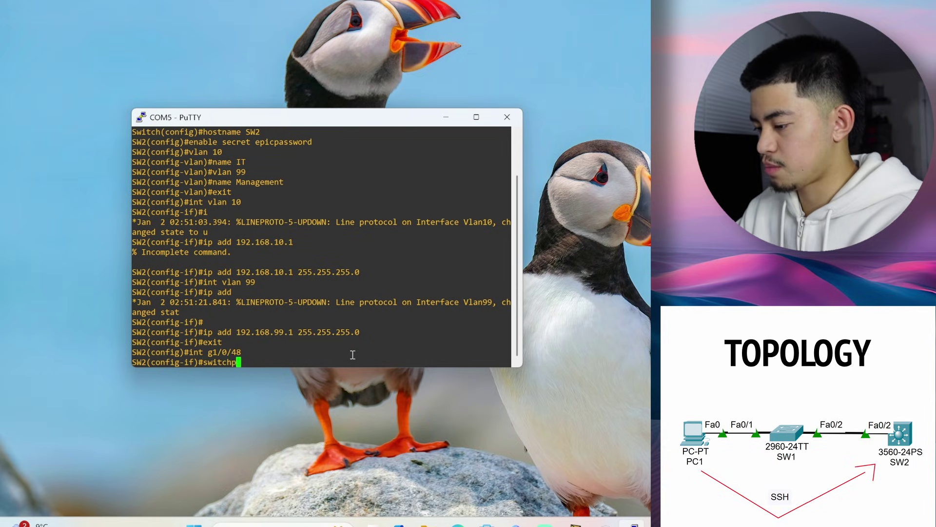
{"action": "type", "text": "ort trunk en"}
{"action": "key", "text": "Tab"}
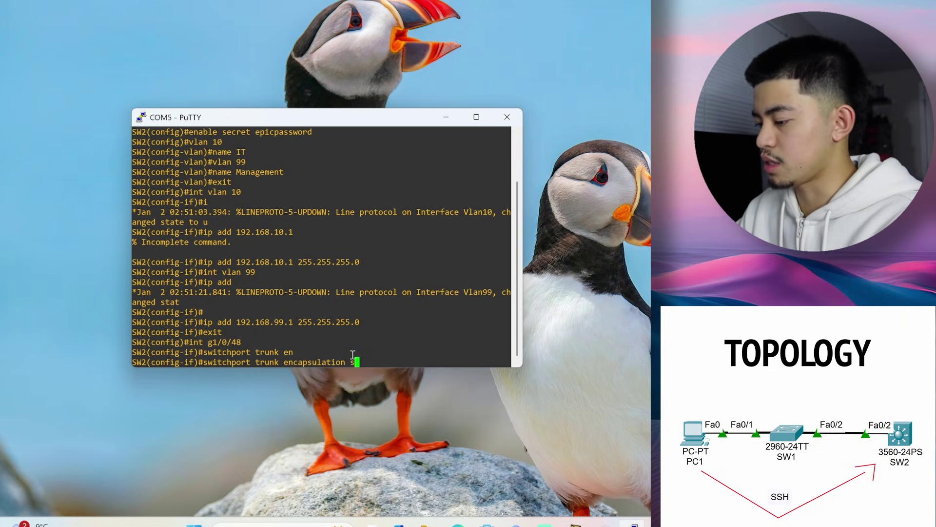
{"action": "type", "text": "dot"}
{"action": "key", "text": "Tab"}
{"action": "key", "text": "Return"}
Set port g1/0/48 to switchport mode trunk
{"action": "type", "text": "swith"}
{"action": "key", "text": "Tab"}
{"action": "key", "text": "BackSpace"}
{"action": "key", "text": "BackSpace"}
{"action": "key", "text": "Tab"}
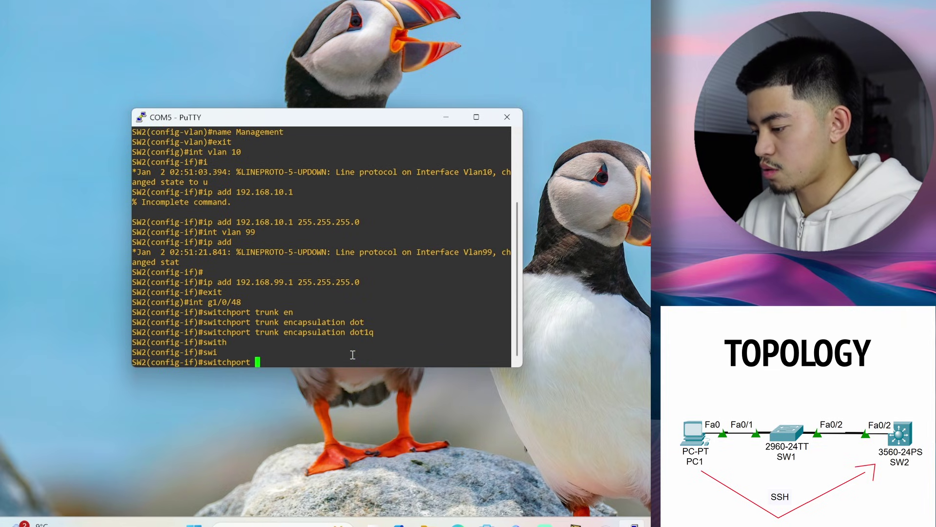
{"action": "type", "text": "mode"}
{"action": "key", "text": "Tab"}
{"action": "type", "text": "t"}
{"action": "key", "text": "Tab"}
{"action": "key", "text": "Return"}
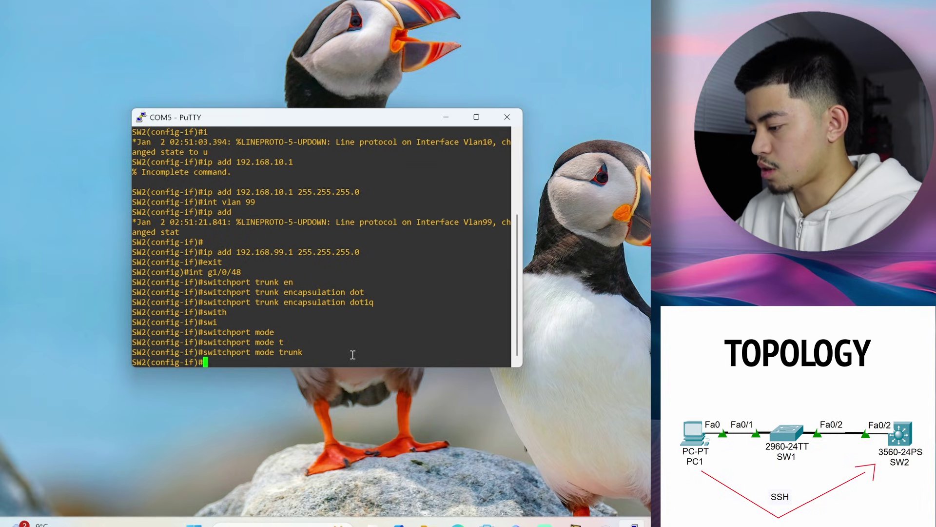
Allow only VLANs 10 and 99 on the g1/0/48 trunk
{"action": "type", "text": "swi"}
{"action": "key", "text": "Tab"}
{"action": "type", "text": "trunk allowed vln"}
{"action": "key", "text": "BackSpace"}
{"action": "key", "text": "BackSpace"}
{"action": "type", "text": "lan 10,99"}
{"action": "key", "text": "Return"}
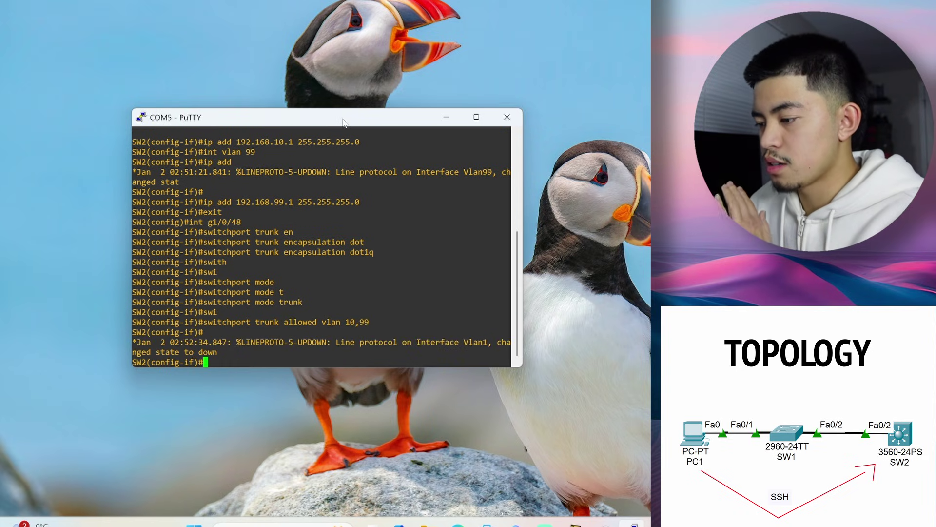
Open Control Panel from the Start search
{"action": "left_click_drag", "start_coordinate": [343, 122], "coordinate": [251, 76]}
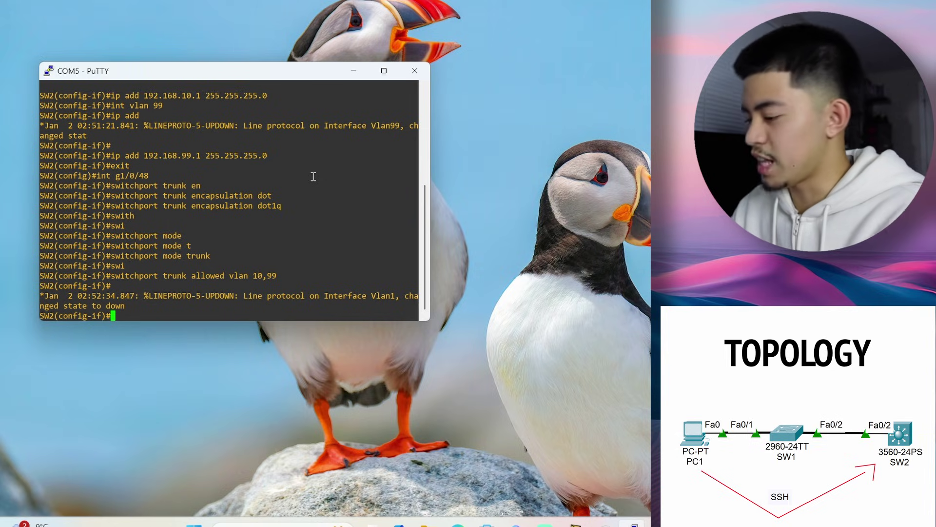
{"action": "key", "text": "super"}
{"action": "type", "text": "control panel"}
{"action": "key", "text": "Return"}
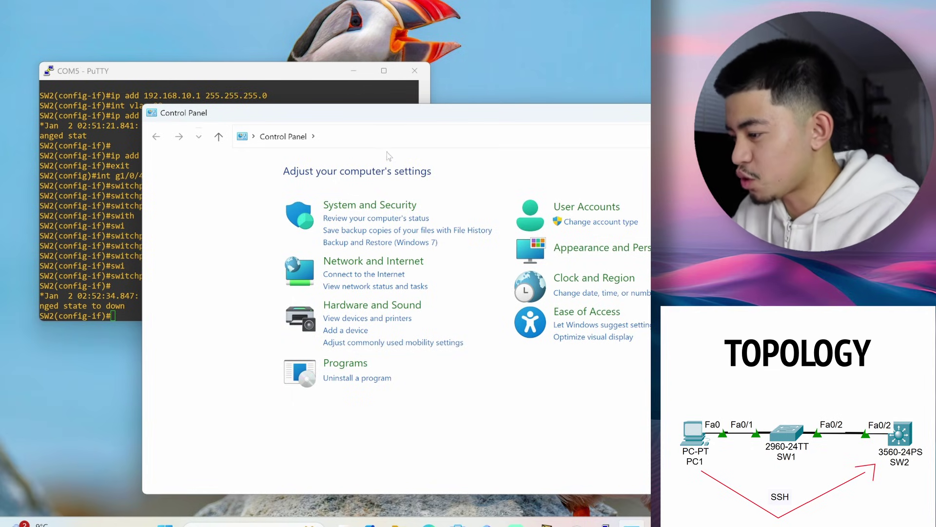
Go through Network and Sharing Center to the adapter list and view the Ethernet connection status
{"action": "left_click", "coordinate": [378, 266]}
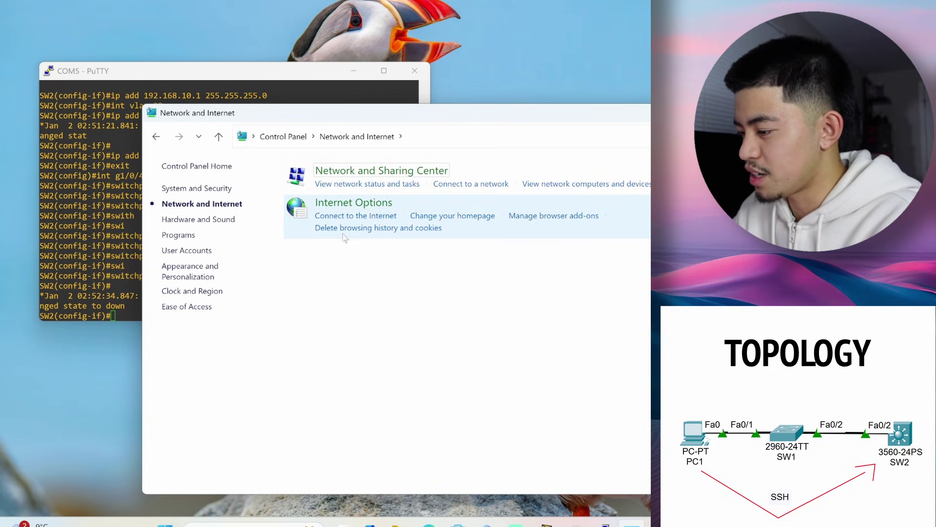
{"action": "left_click", "coordinate": [389, 172]}
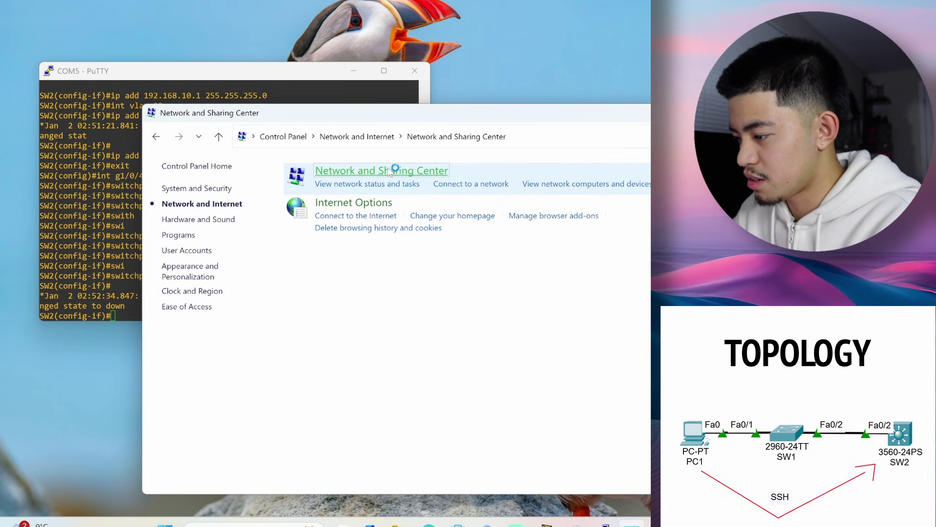
{"action": "left_click", "coordinate": [213, 191]}
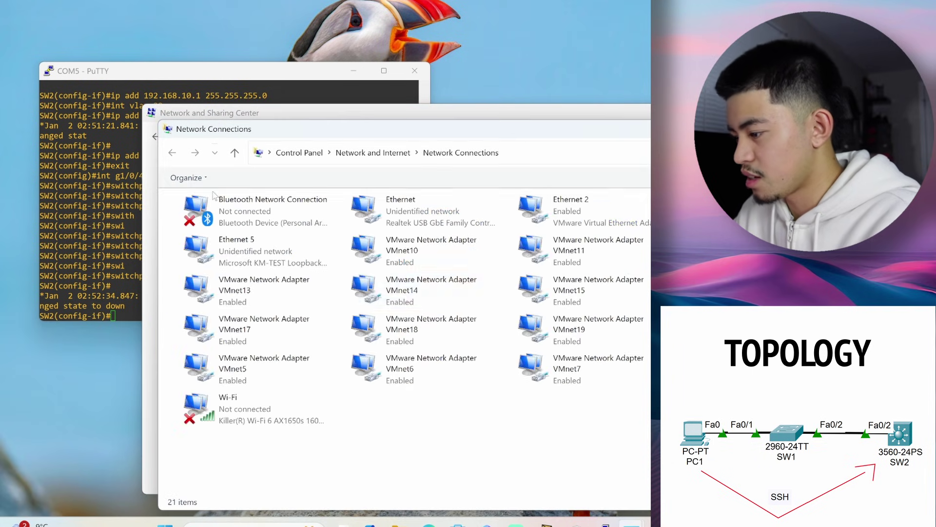
{"action": "left_click_drag", "start_coordinate": [371, 129], "coordinate": [300, 63]}
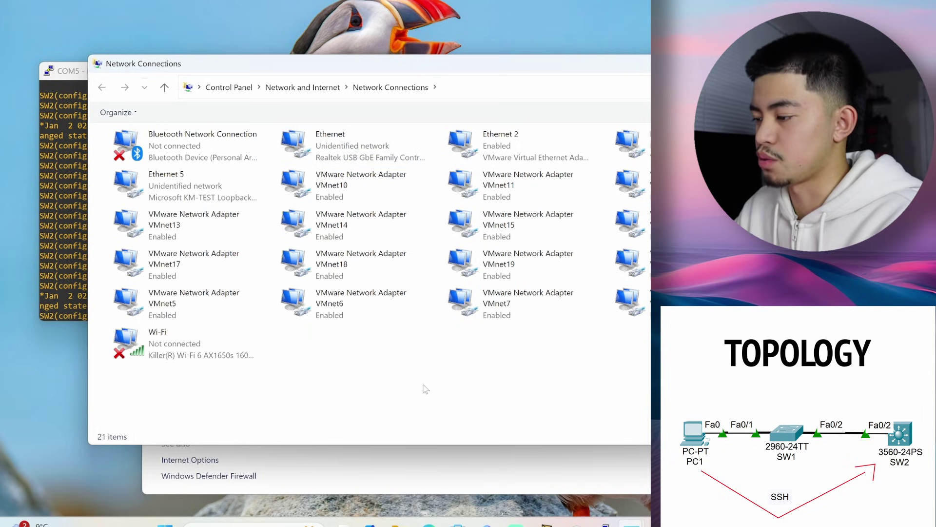
{"action": "left_click", "coordinate": [385, 148]}
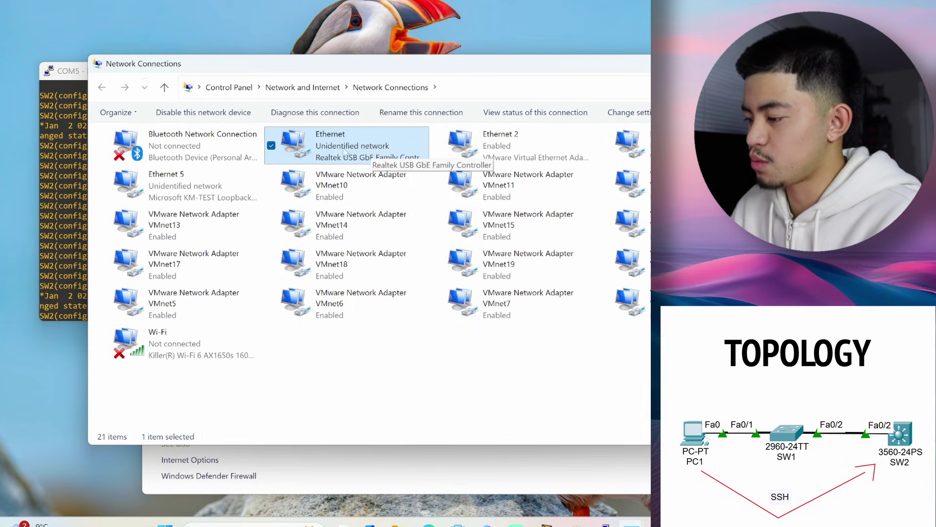
{"action": "double_click", "coordinate": [352, 146]}
{"action": "left_click", "coordinate": [562, 122]}
Set Ethernet's IPv4 to static 192.168.10.3, mask 255.255.255.0, gateway 192.168.10.1
{"action": "right_click", "coordinate": [393, 149]}
{"action": "left_click", "coordinate": [454, 279]}
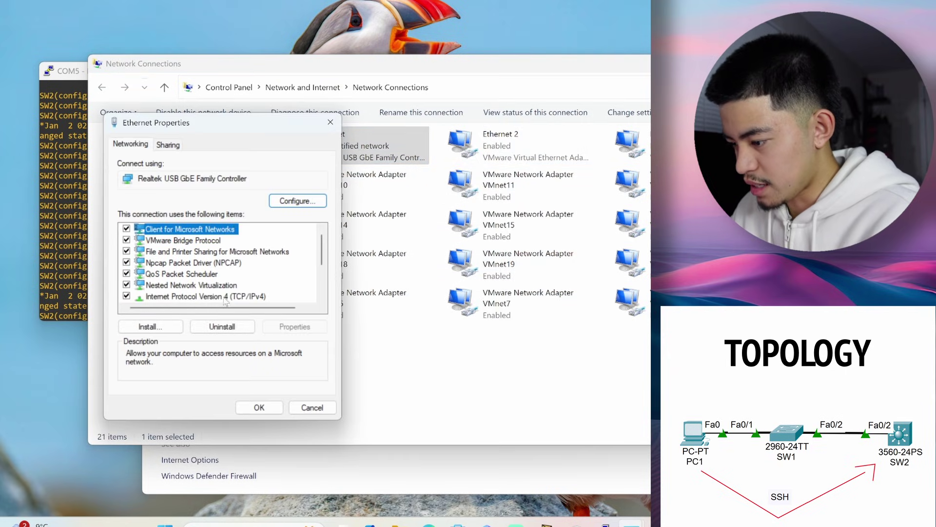
{"action": "left_click", "coordinate": [213, 298]}
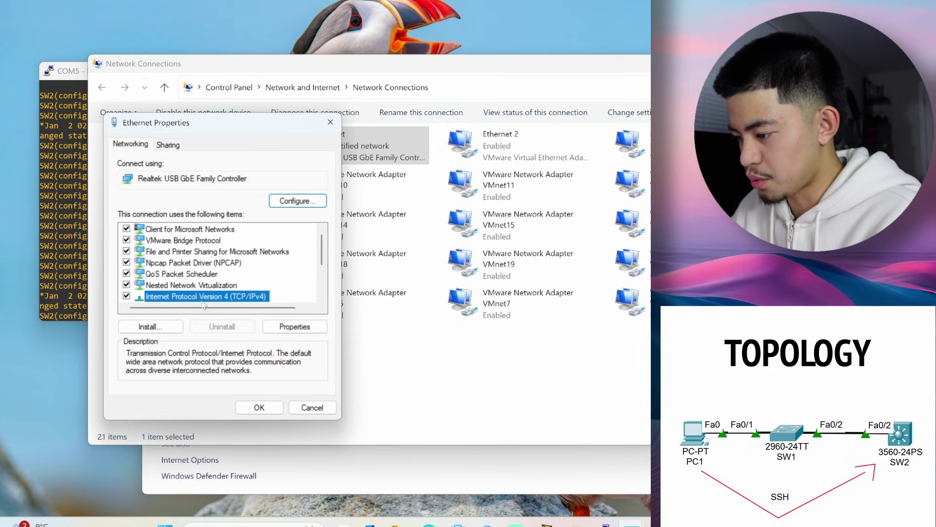
{"action": "double_click", "coordinate": [213, 297]}
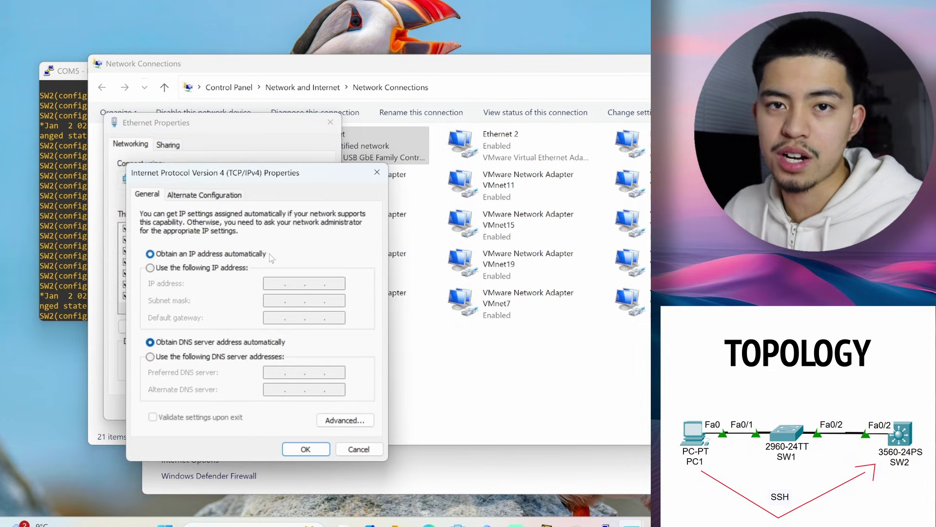
{"action": "left_click", "coordinate": [188, 268]}
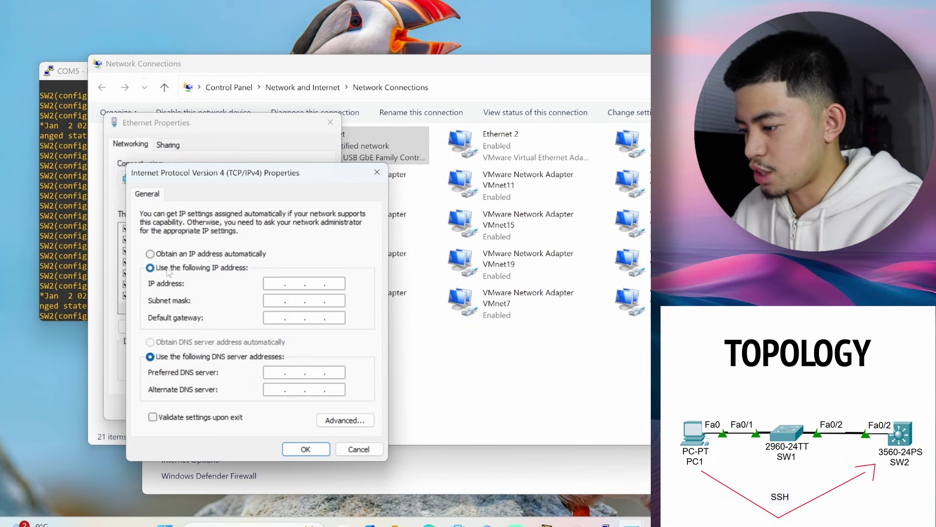
{"action": "left_click", "coordinate": [267, 285]}
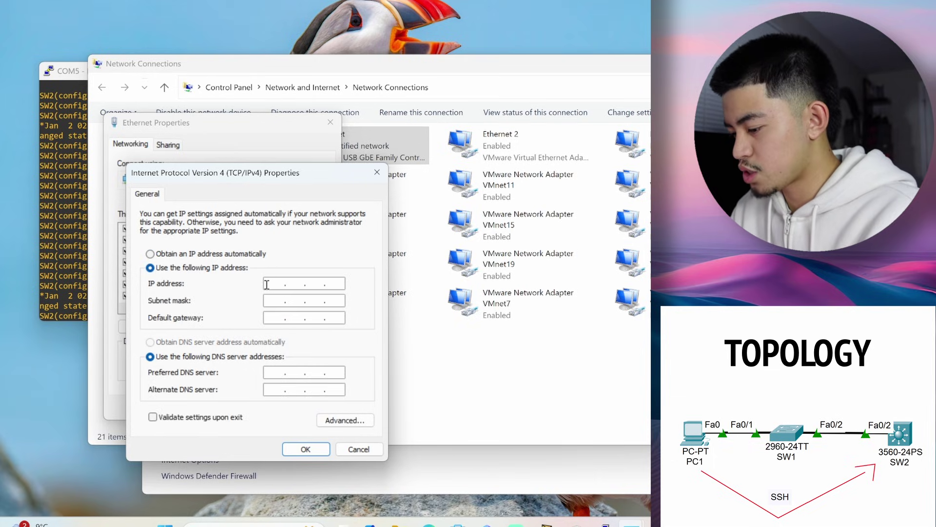
{"action": "type", "text": "192 . 168 . "}
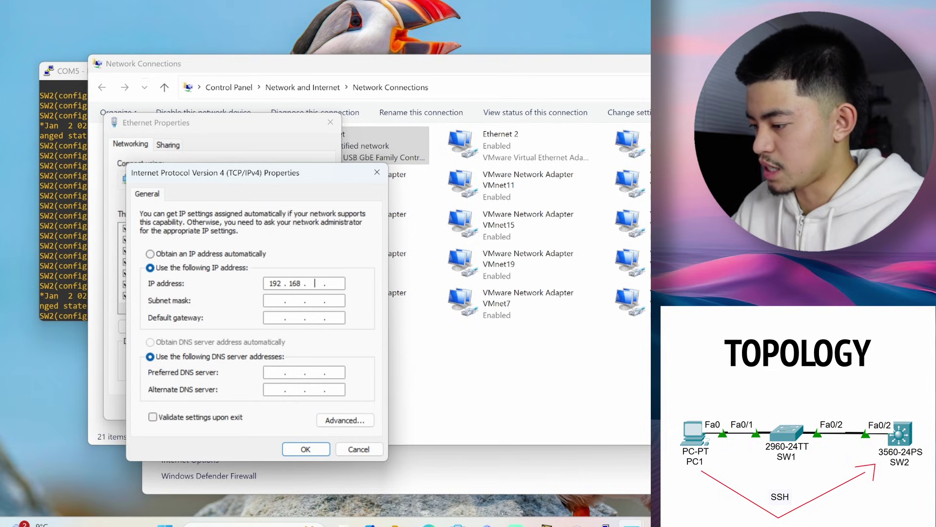
{"action": "type", "text": "10"}
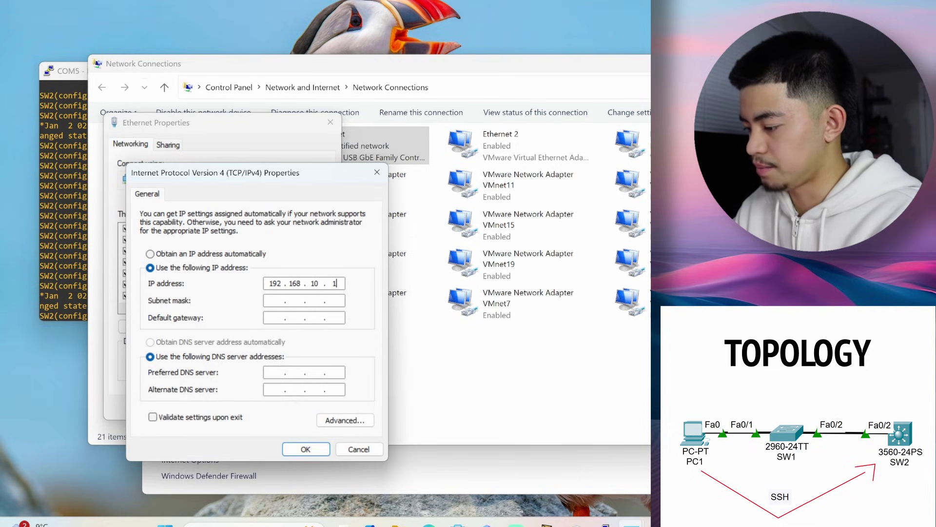
{"action": "key", "text": "Tab"}
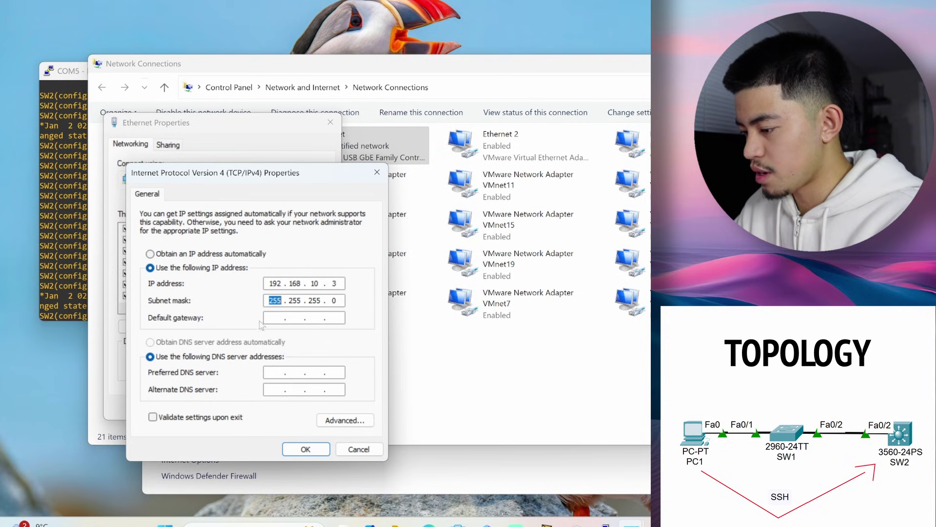
{"action": "left_click", "coordinate": [270, 316]}
{"action": "type", "text": "192 . . ."}
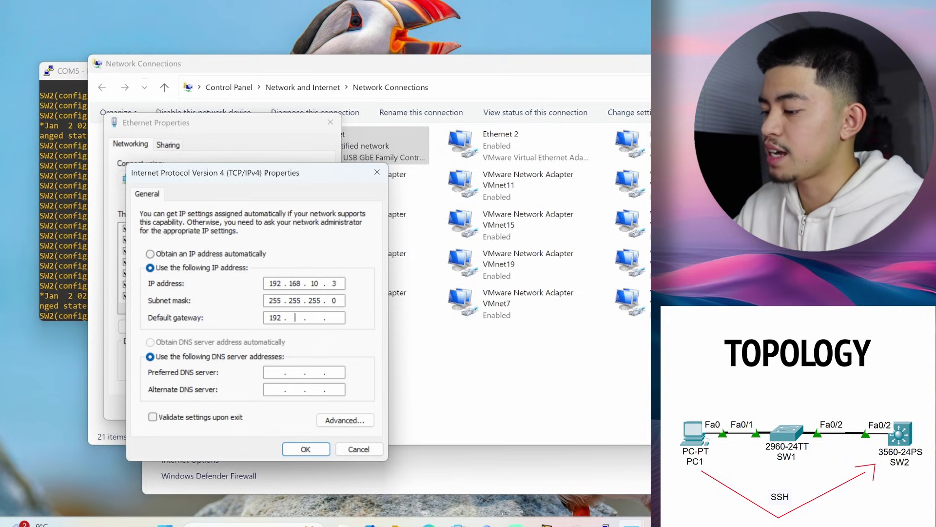
{"action": "type", "text": "16810.1"}
{"action": "key", "text": "Return"}
{"action": "key", "text": "Return"}
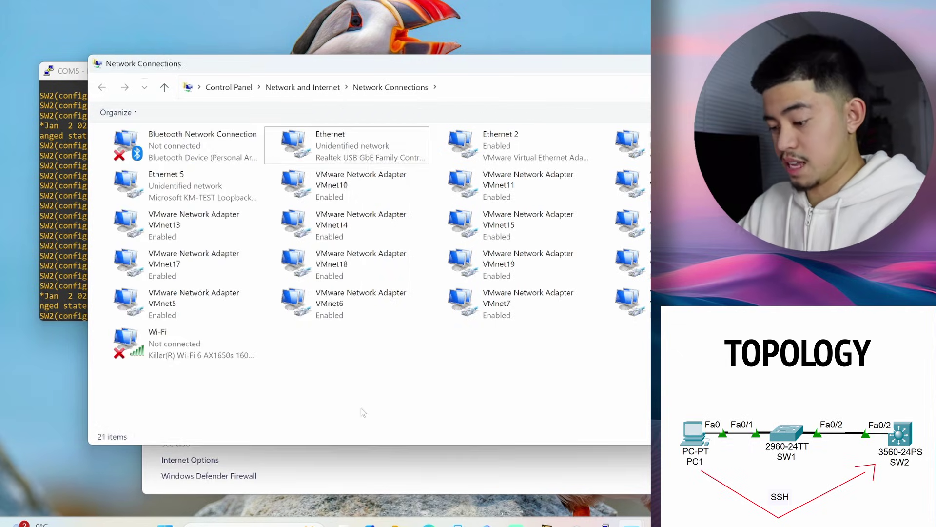
Turn off Windows Defender Firewall from its settings found via the Start search, then close it
{"action": "key", "text": "super"}
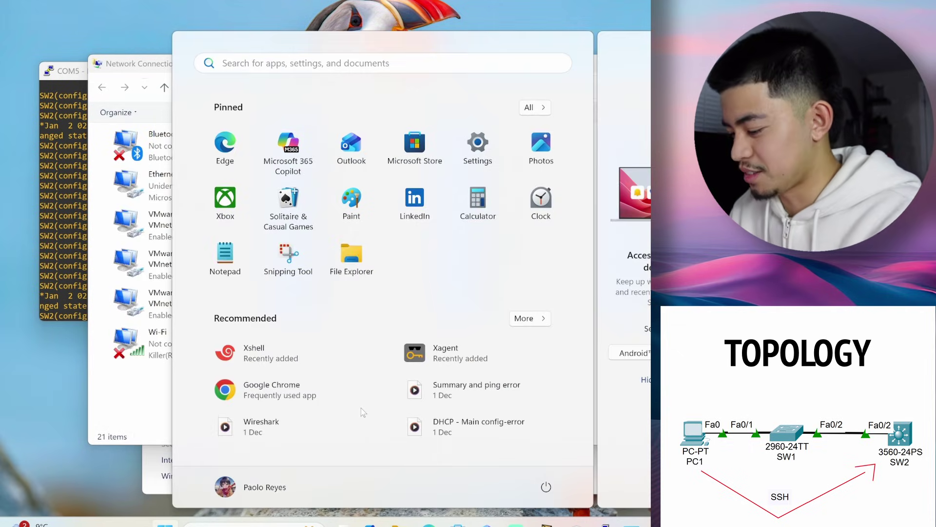
{"action": "type", "text": "firew"}
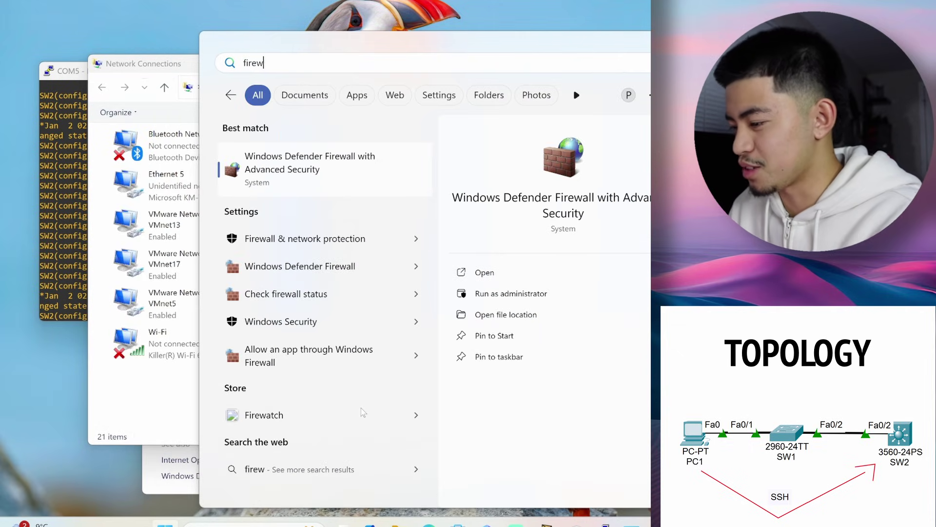
{"action": "left_click", "coordinate": [359, 266]}
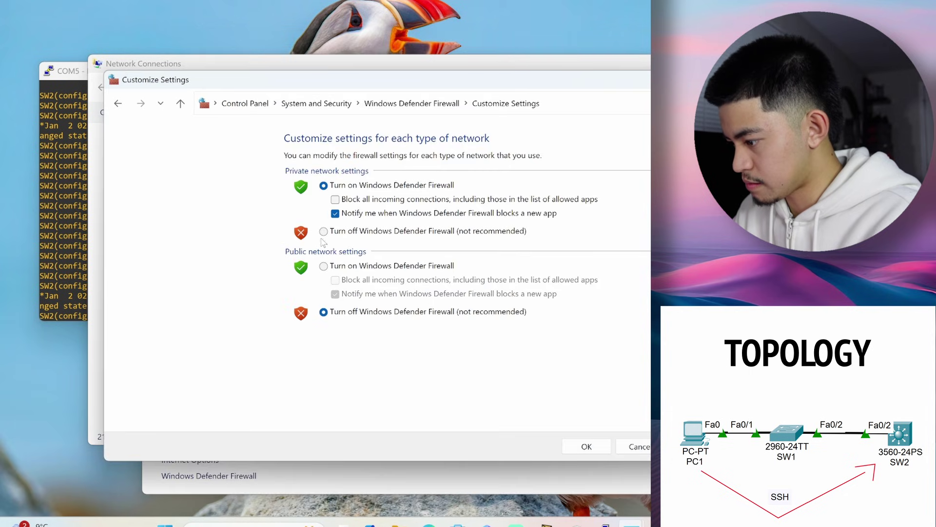
{"action": "left_click", "coordinate": [323, 231]}
{"action": "left_click", "coordinate": [590, 446]}
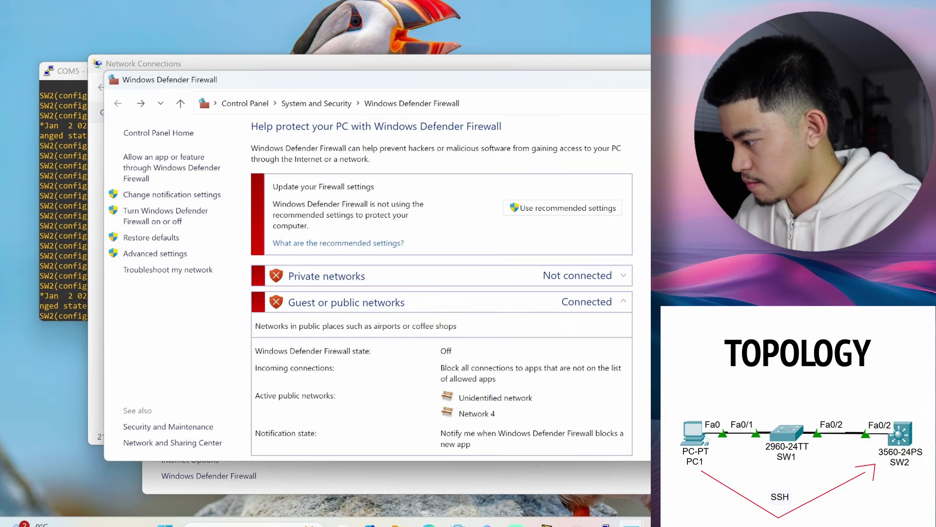
{"action": "key", "text": "alt+F4"}
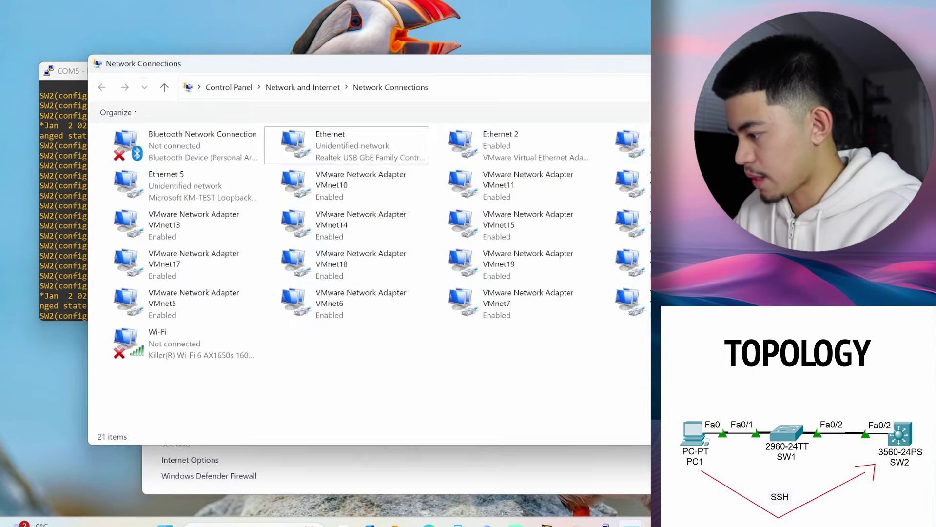
Open Command Prompt and ping 192.168.10.1 and 192.168.99.1 from the laptop
{"action": "key", "text": "super"}
{"action": "type", "text": "comman"}
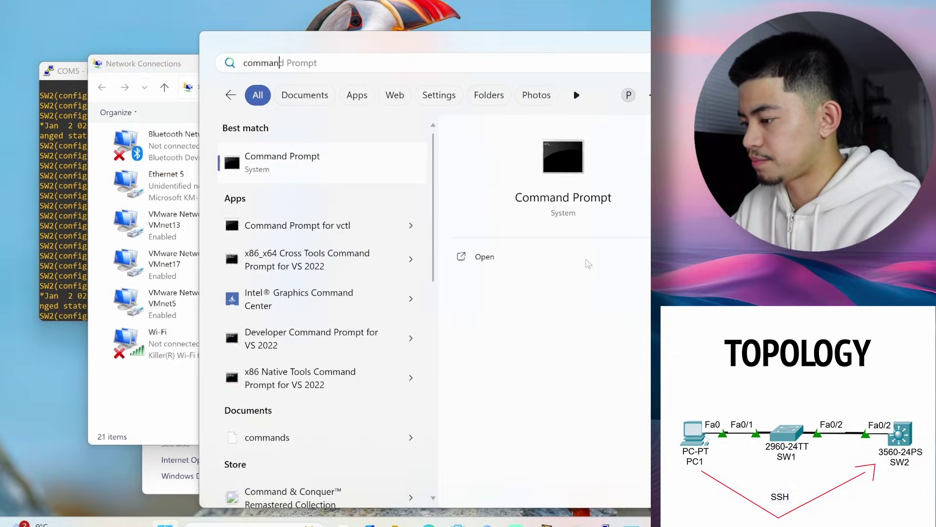
{"action": "key", "text": "Return"}
{"action": "type", "text": "ping "}
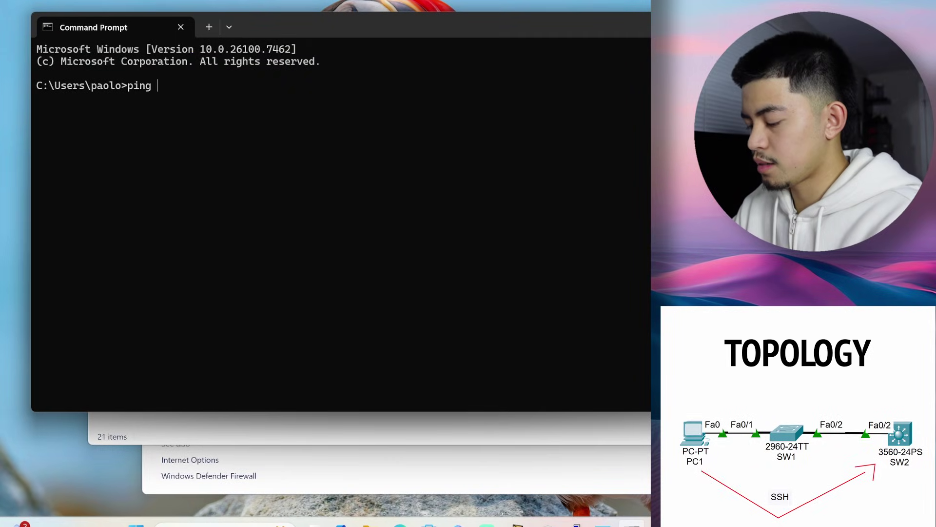
{"action": "type", "text": "192.168."}
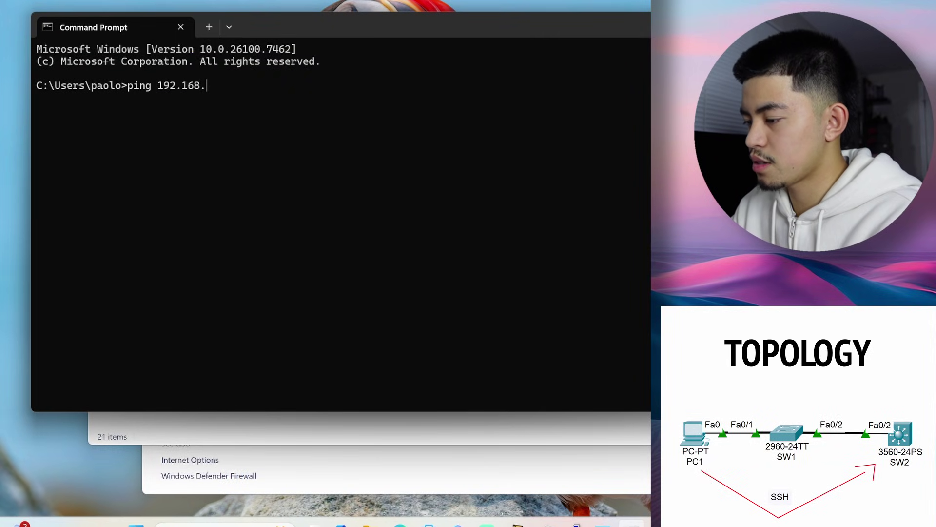
{"action": "type", "text": "10.1"}
{"action": "key", "text": "Return"}
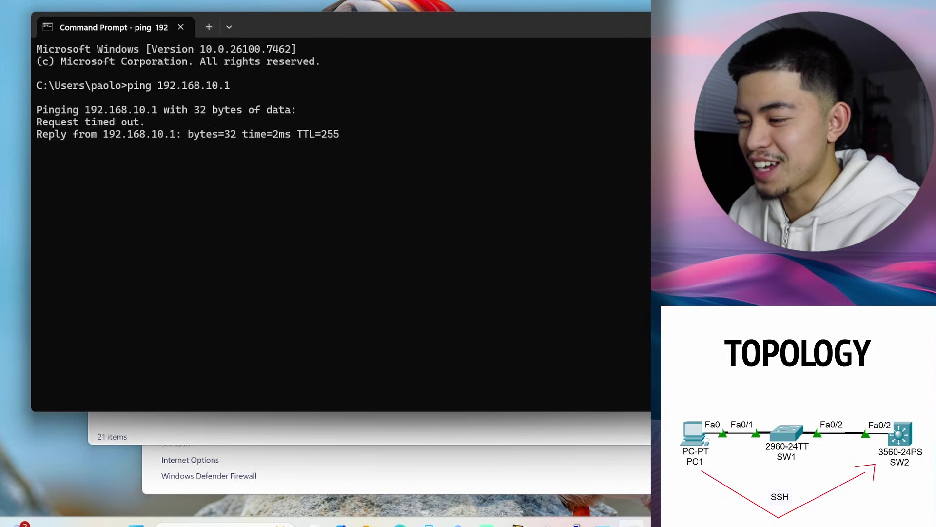
{"action": "type", "text": "ping 192.168."}
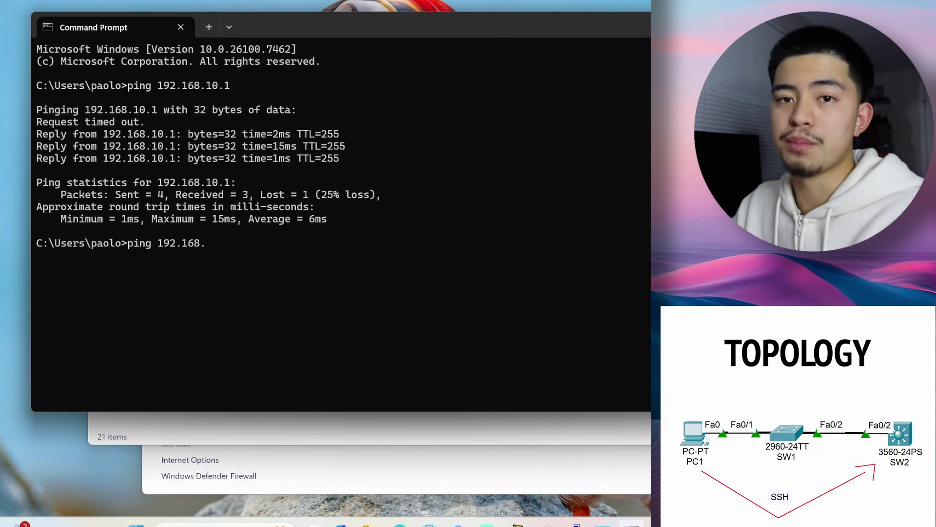
{"action": "type", "text": "99.1"}
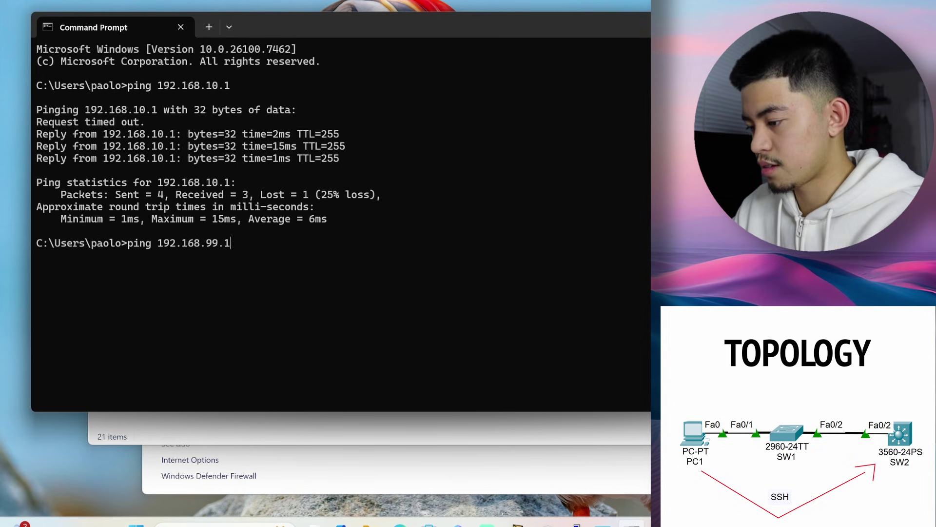
{"action": "key", "text": "Return"}
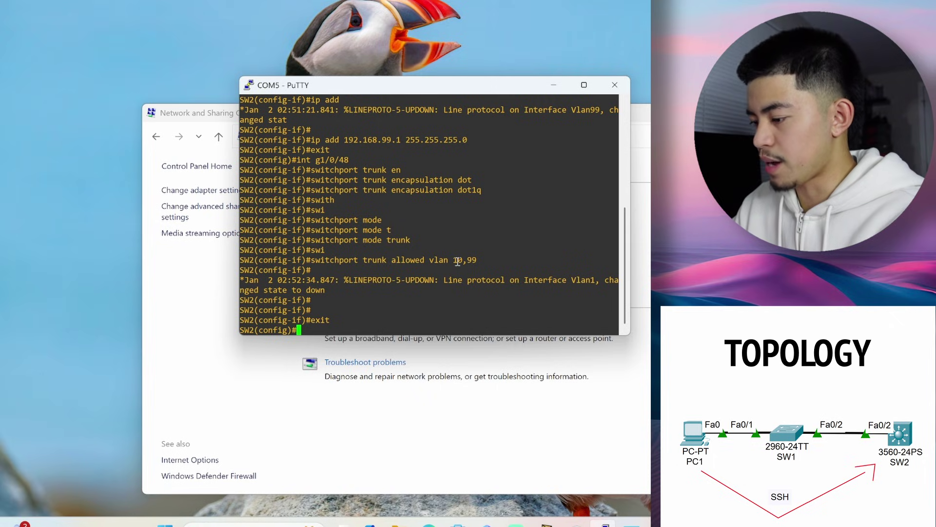
Set SW2's IP domain name to the chosen .com domain with ip domain-name
{"action": "type", "text": "ip dom"}
{"action": "key", "text": "Tab"}
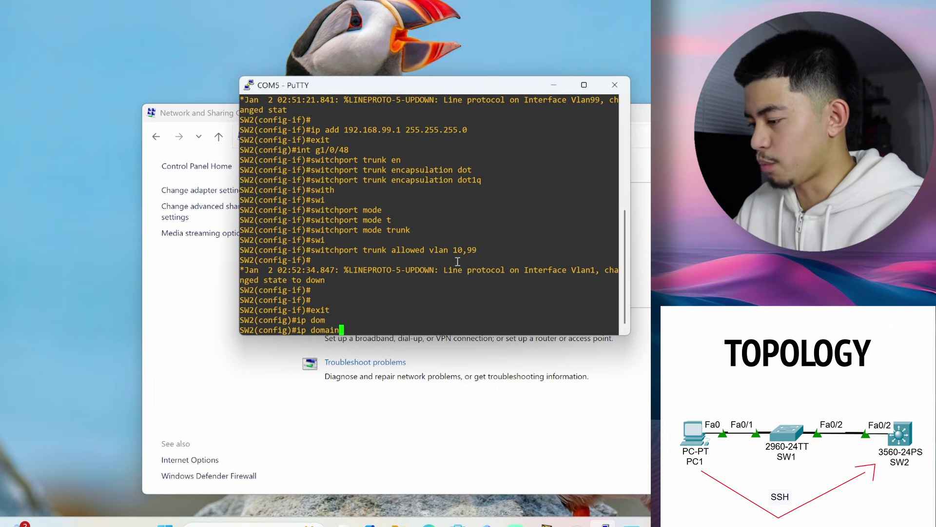
{"action": "type", "text": "-name"}
{"action": "key", "text": "Tab"}
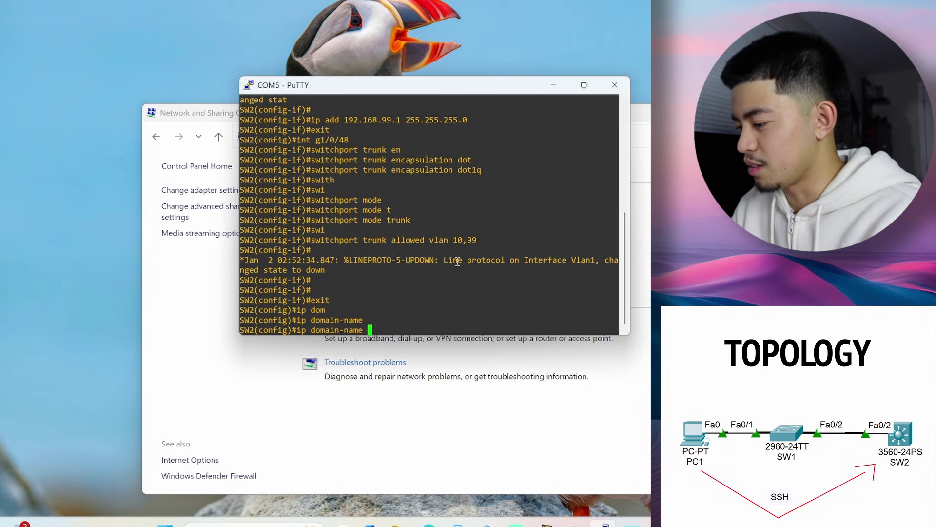
{"action": "type", "text": "paolo.com"}
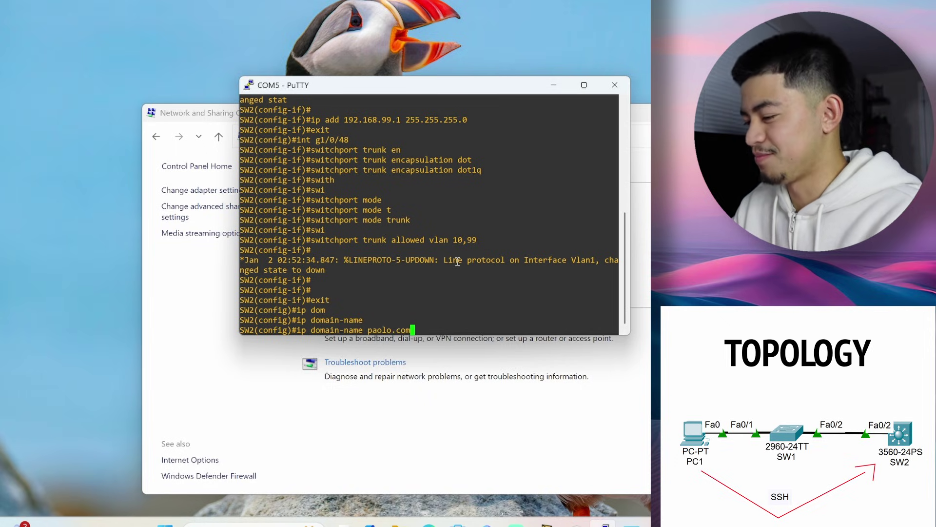
{"action": "key", "text": "Return"}
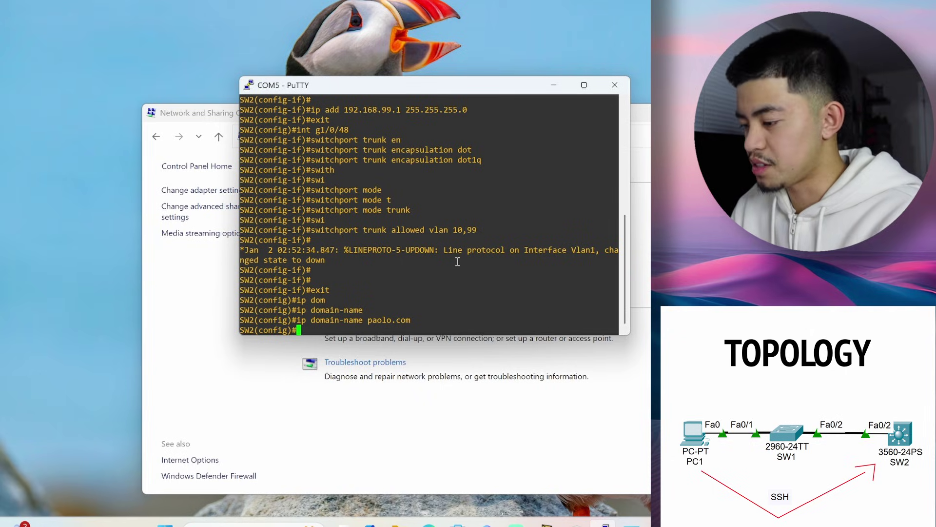
Run crypto key generate rsa on SW2 with a 1024-bit modulus
{"action": "type", "text": "cryt"}
{"action": "key", "text": "BackSpace"}
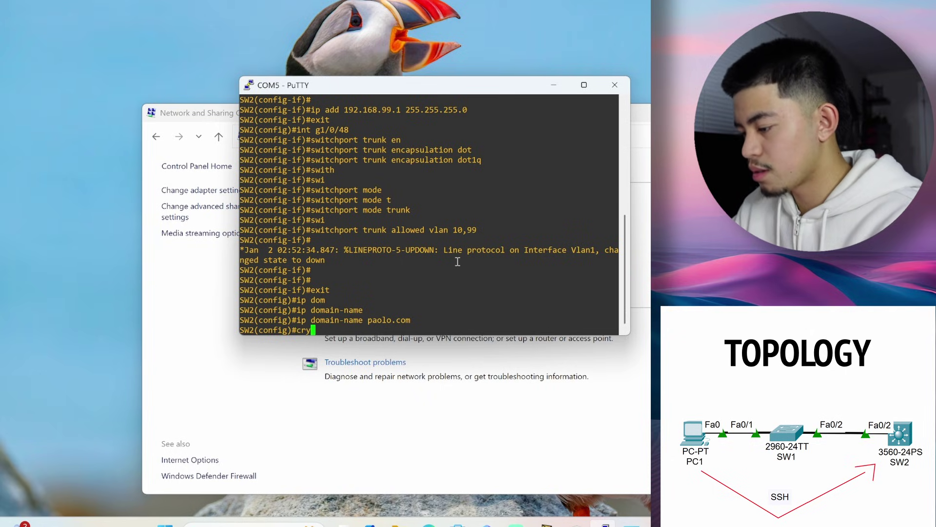
{"action": "type", "text": "pto key generate rsa"}
{"action": "key", "text": "Return"}
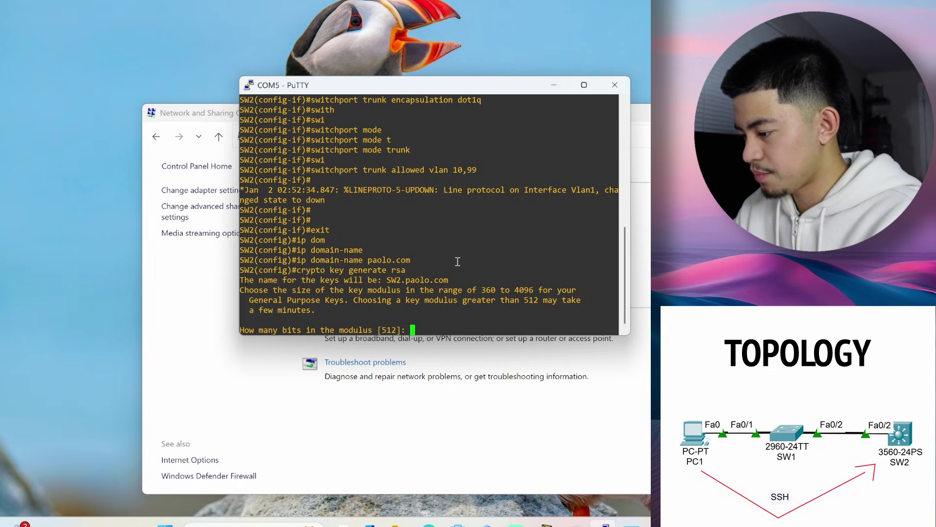
{"action": "type", "text": "1024"}
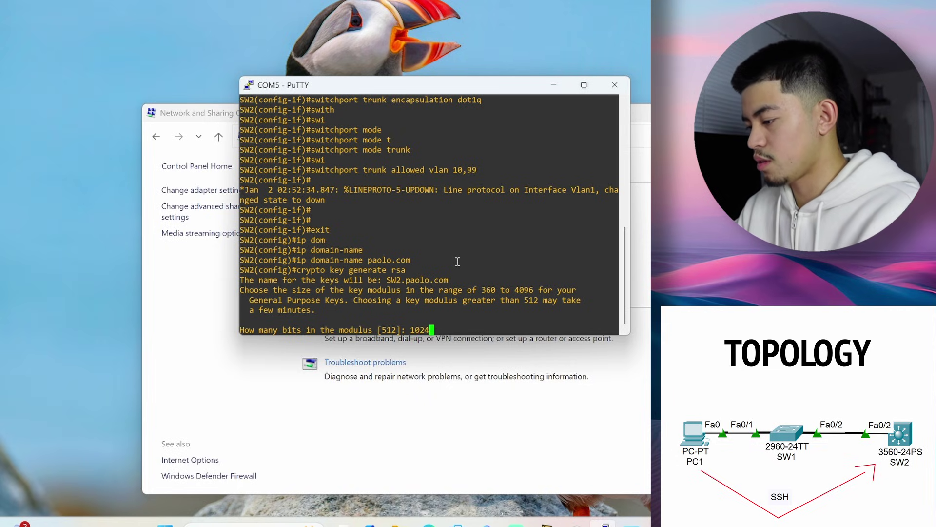
{"action": "key", "text": "Return"}
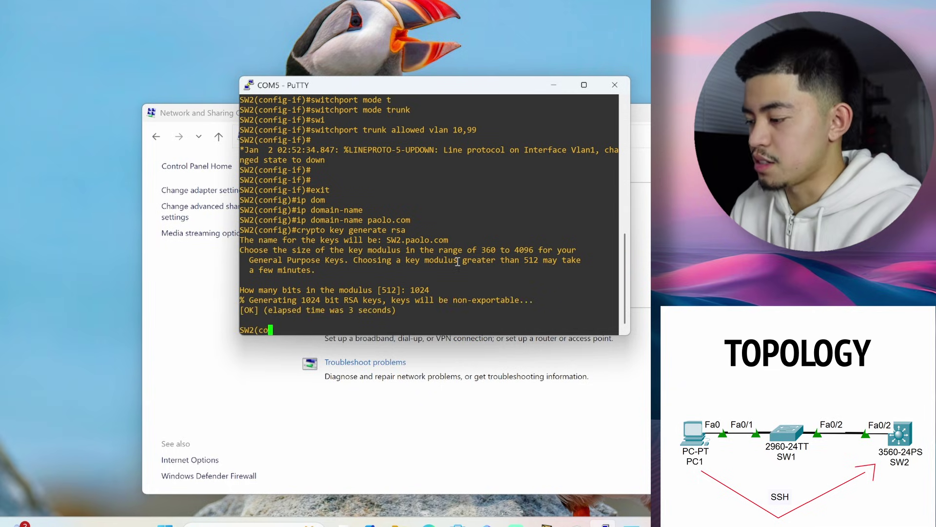
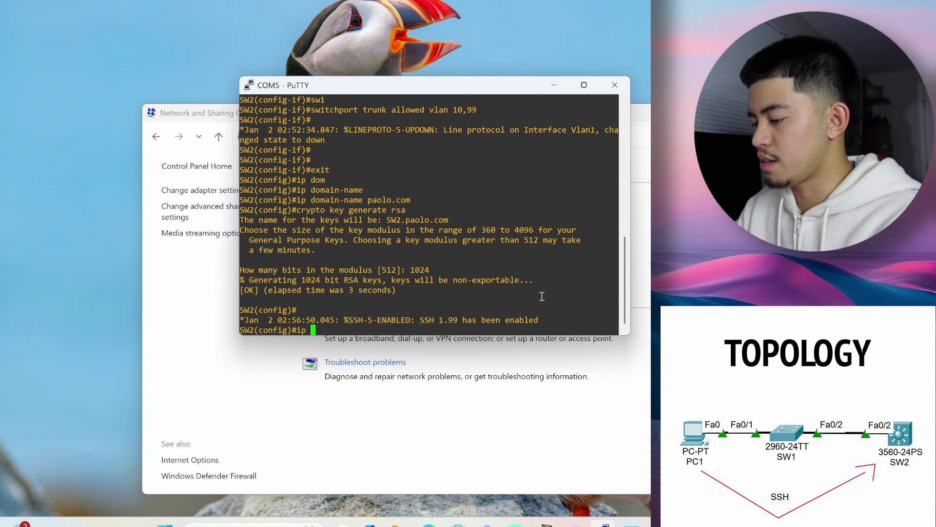
Set ip ssh version 2 on SW2 and start entering an enable secret password
{"action": "key", "text": "Return"}
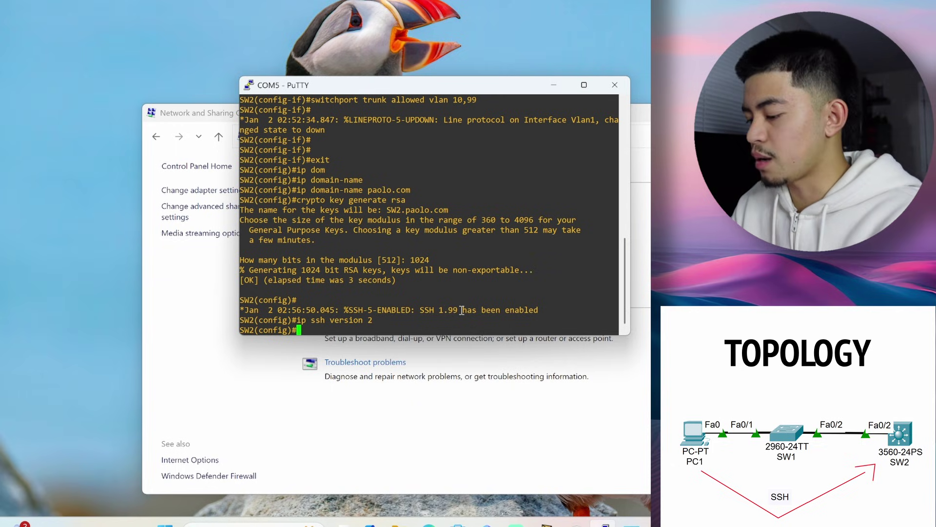
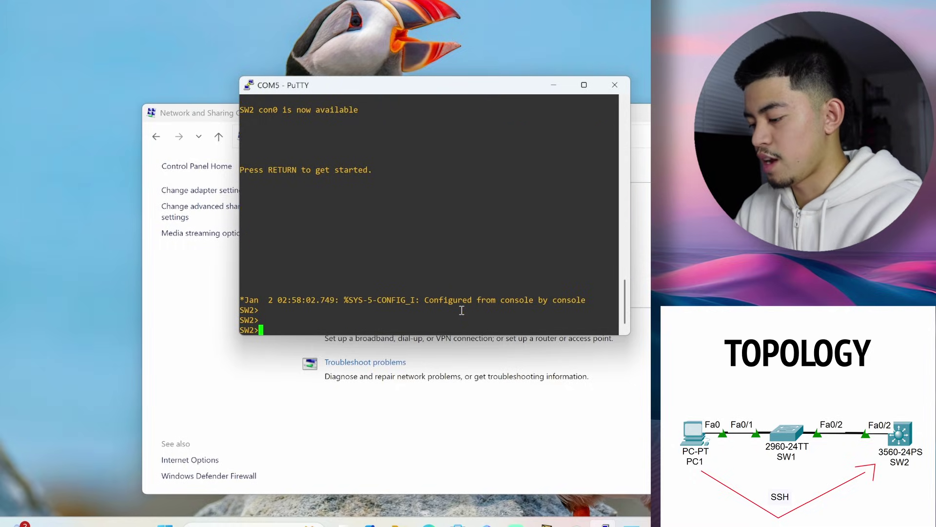
Re-enter global configuration with the enable password and add a local username with a secret password
{"action": "type", "text": "en"}
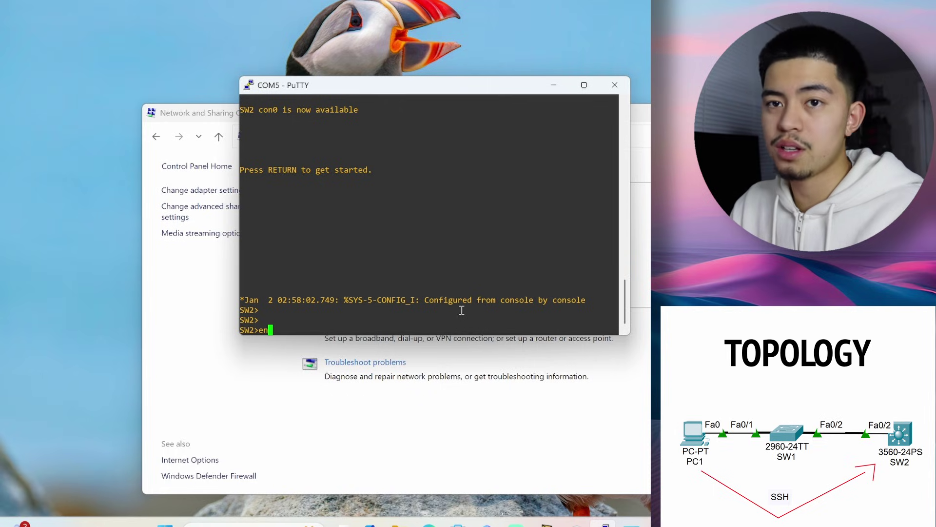
{"action": "key", "text": "Return"}
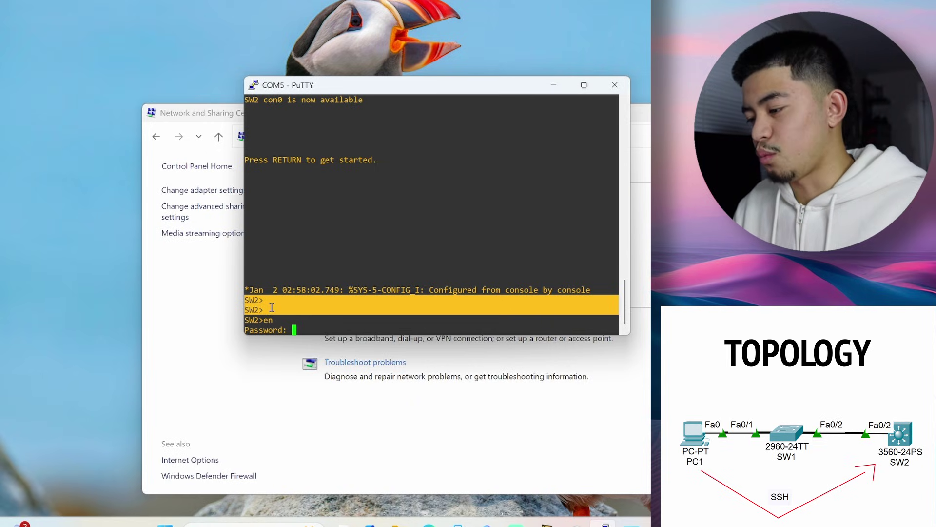
{"action": "left_click", "coordinate": [331, 327]}
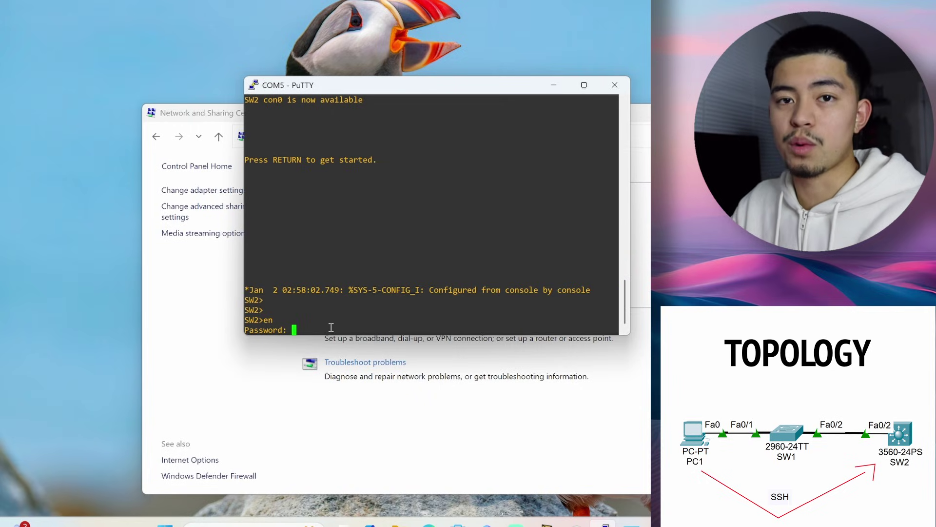
{"action": "key", "text": "Return"}
{"action": "type", "text": "conf t"}
{"action": "key", "text": "Return"}
{"action": "type", "text": "username "}
{"action": "type", "text": "paol"}
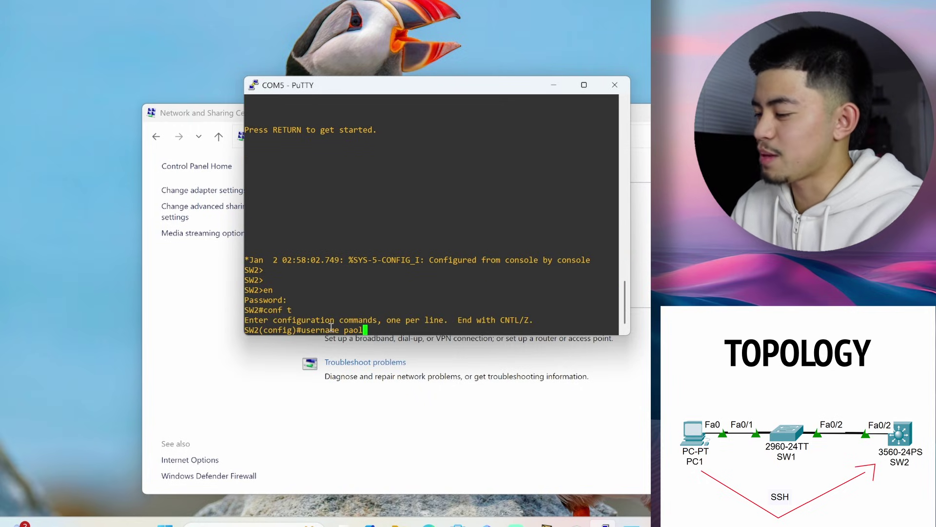
{"action": "type", "text": "o secret "}
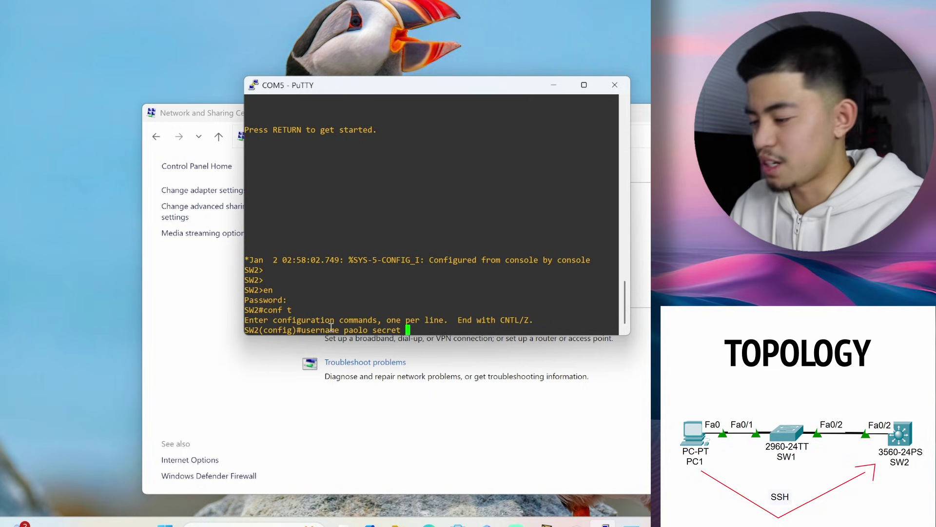
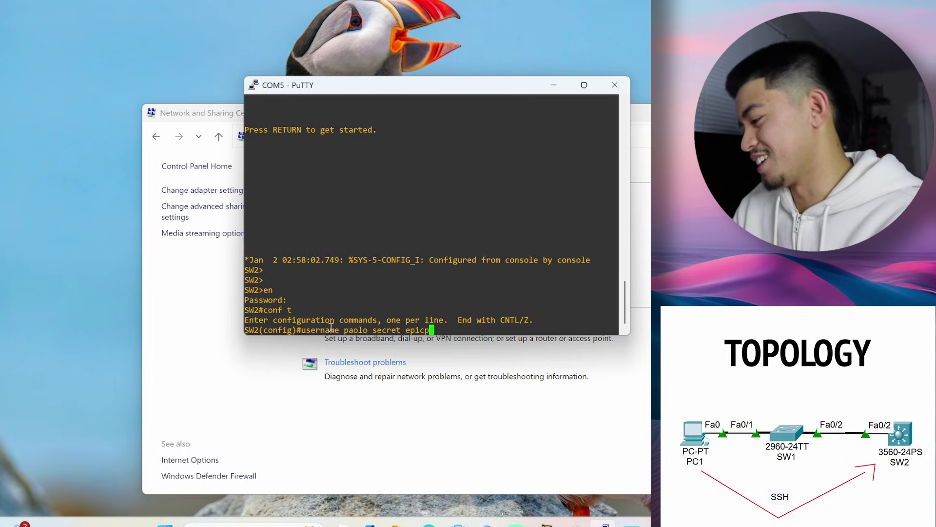
{"action": "key", "text": "Return"}
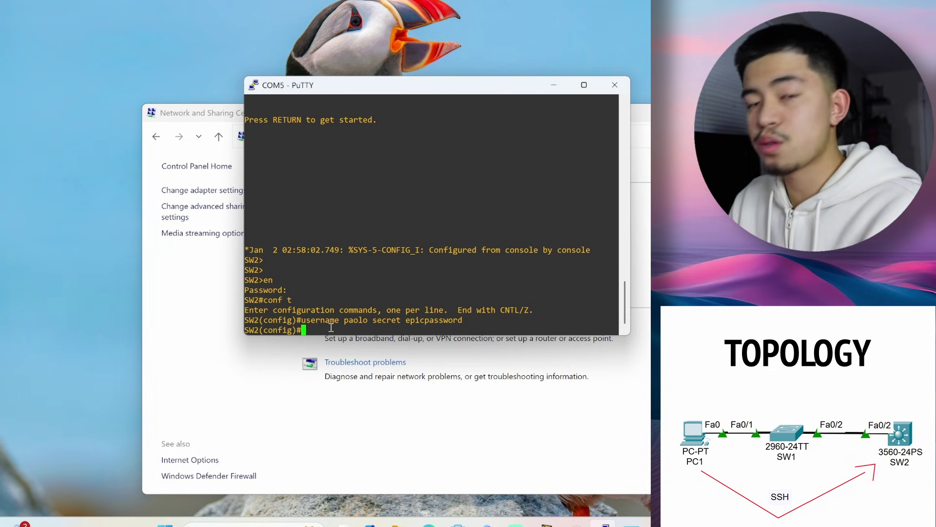
Set vty lines 0–15 to login local and transport input ssh, then list transport options
{"action": "type", "text": "line vty 0 15"}
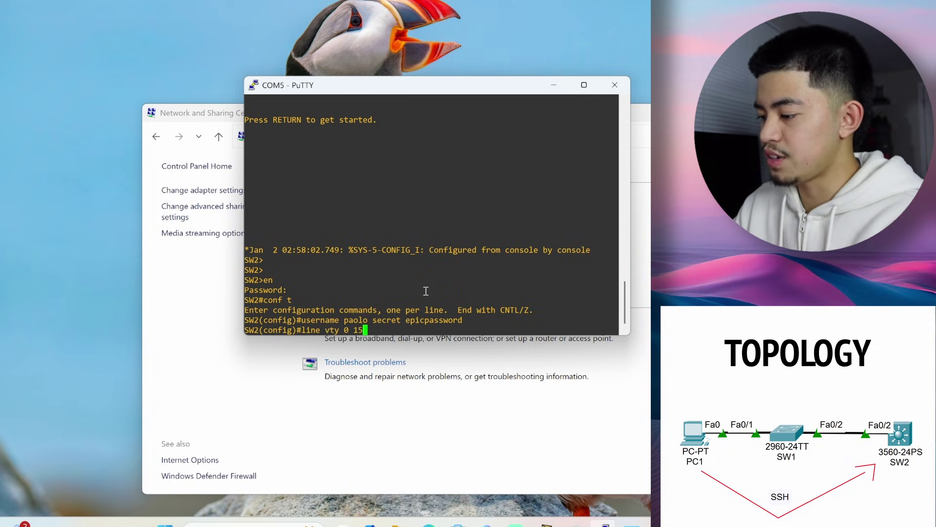
{"action": "key", "text": "Return"}
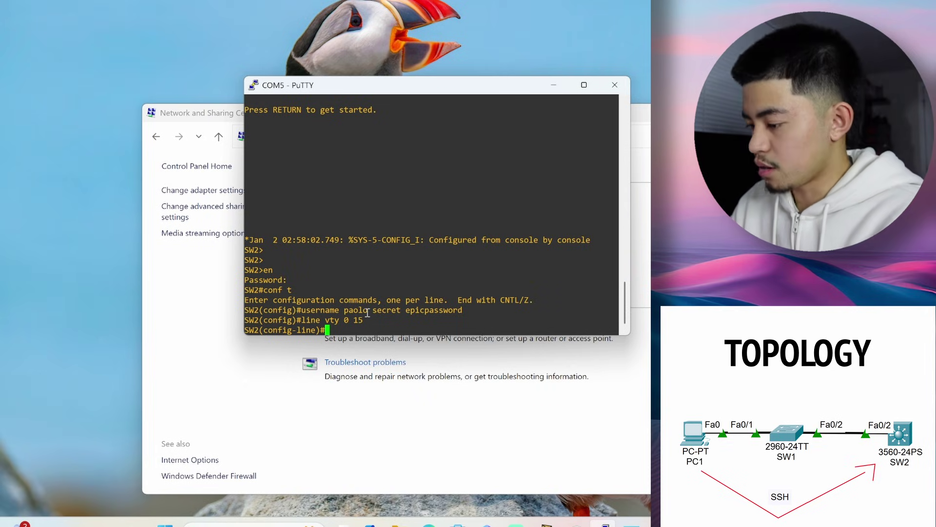
{"action": "type", "text": "login local"}
{"action": "key", "text": "Return"}
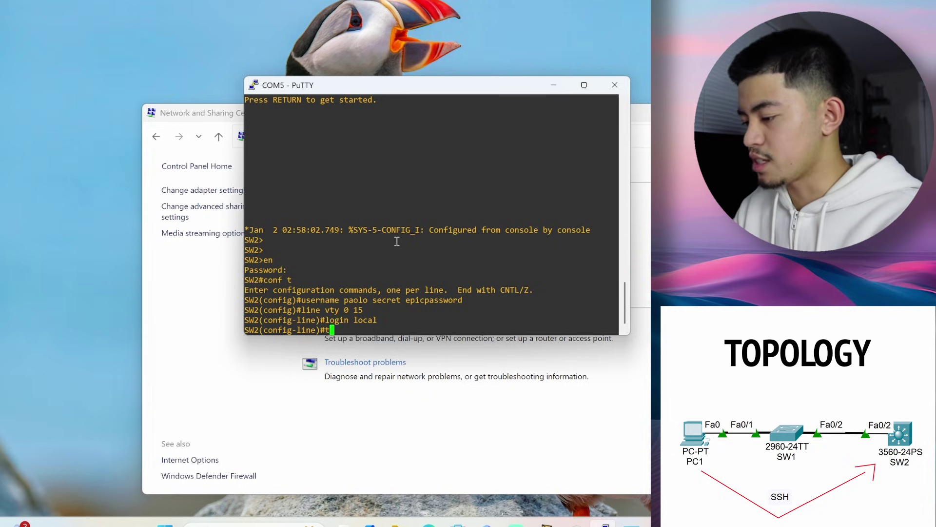
{"action": "type", "text": "ransport input ss"}
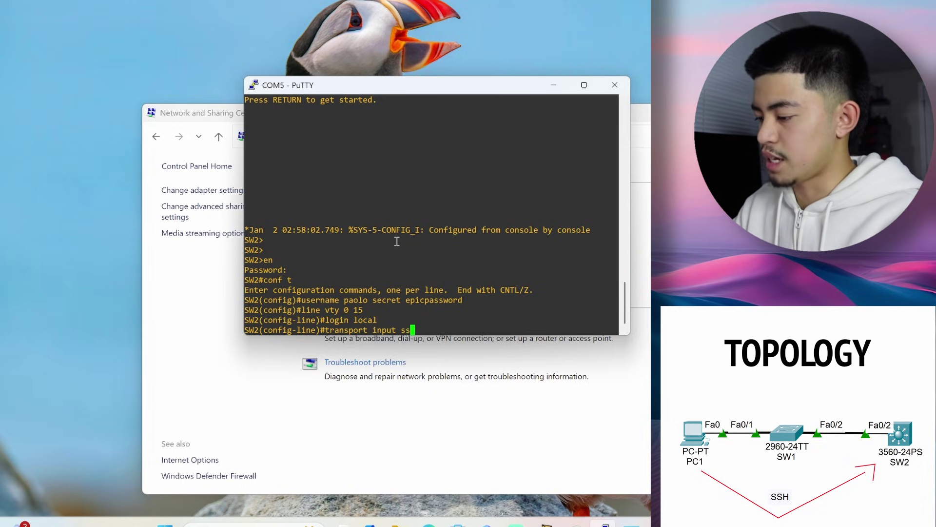
{"action": "type", "text": "h"}
{"action": "key", "text": "Return"}
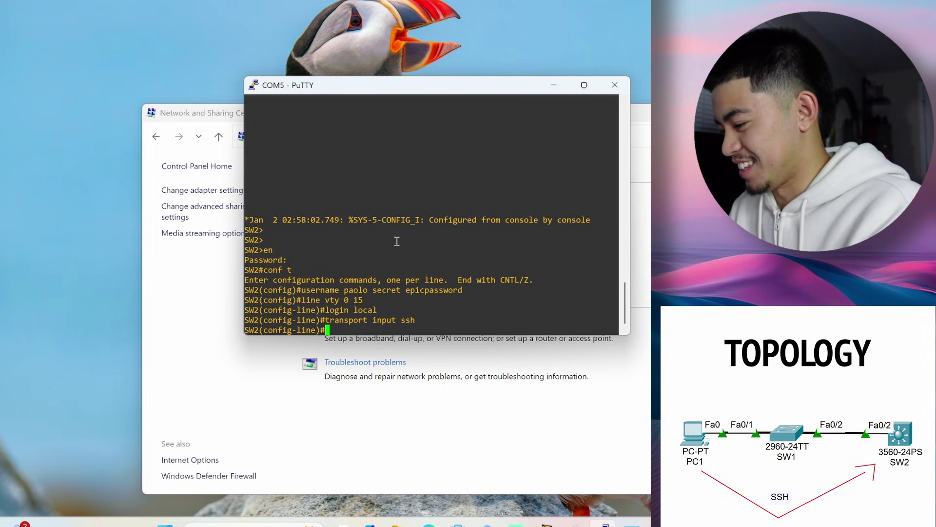
{"action": "type", "text": "transport input ?"}
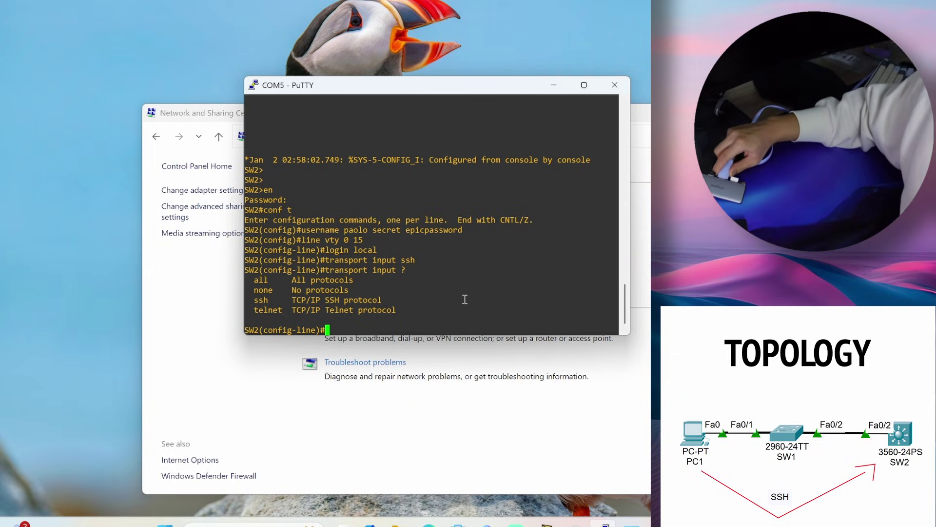
Launch PuTTY from the Start menu search
{"action": "left_click", "coordinate": [493, 302]}
{"action": "key", "text": "super"}
{"action": "type", "text": "putty"}
{"action": "key", "text": "Return"}
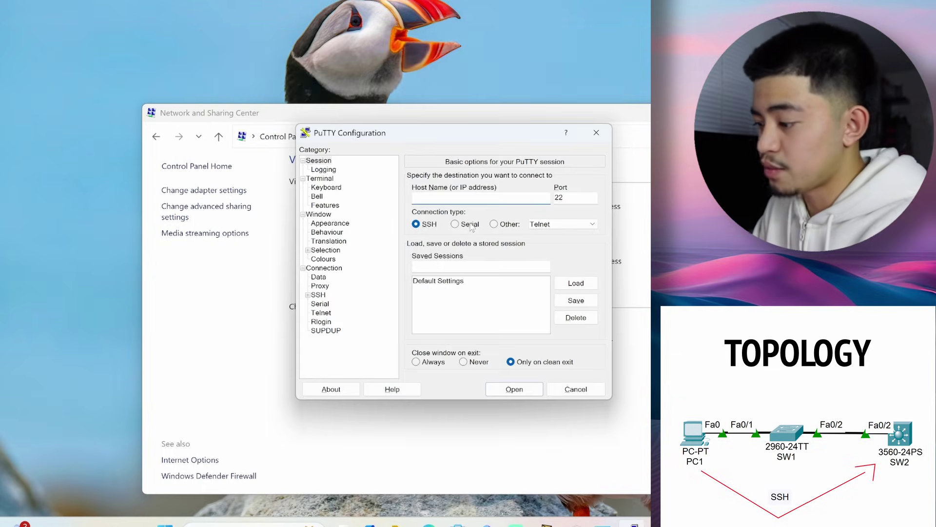
Connect via SSH to 192.168.99.1 and accept the switch's host key
{"action": "left_click", "coordinate": [455, 224]}
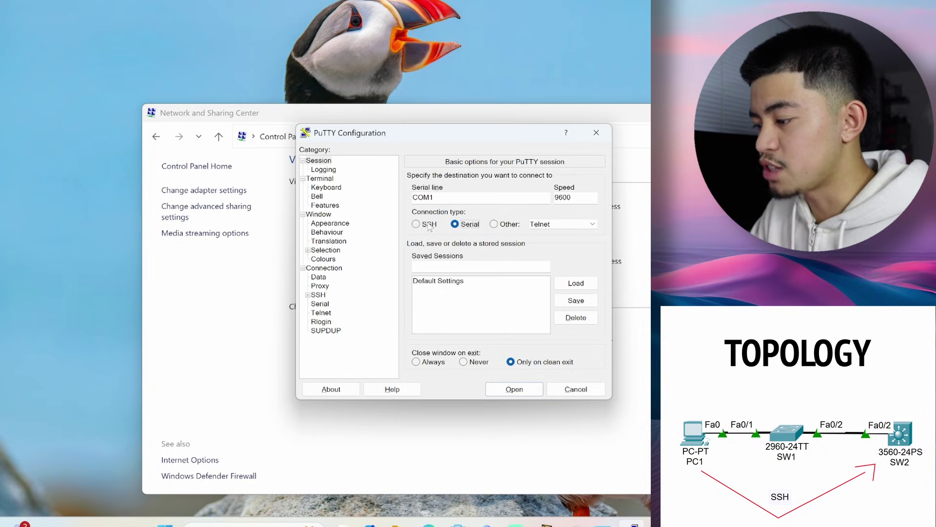
{"action": "left_click", "coordinate": [426, 225]}
{"action": "left_click", "coordinate": [450, 198]}
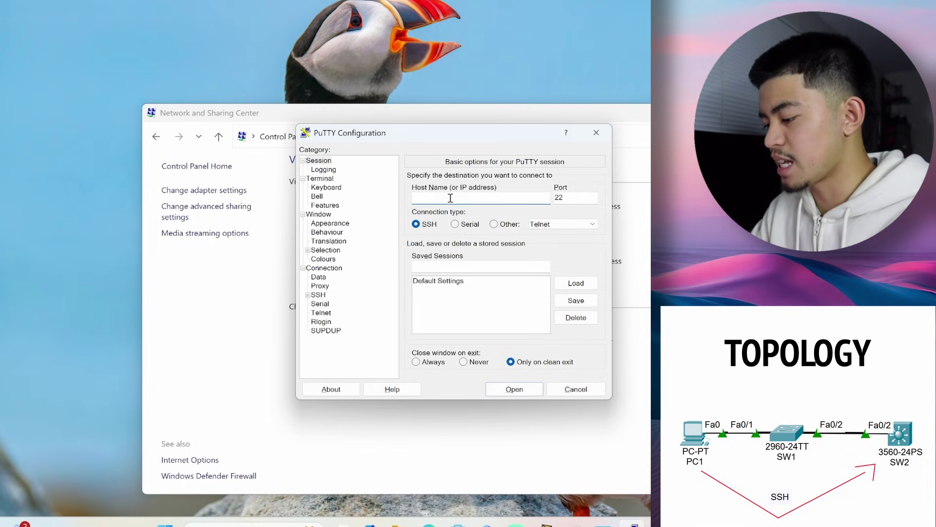
{"action": "type", "text": "192.168"}
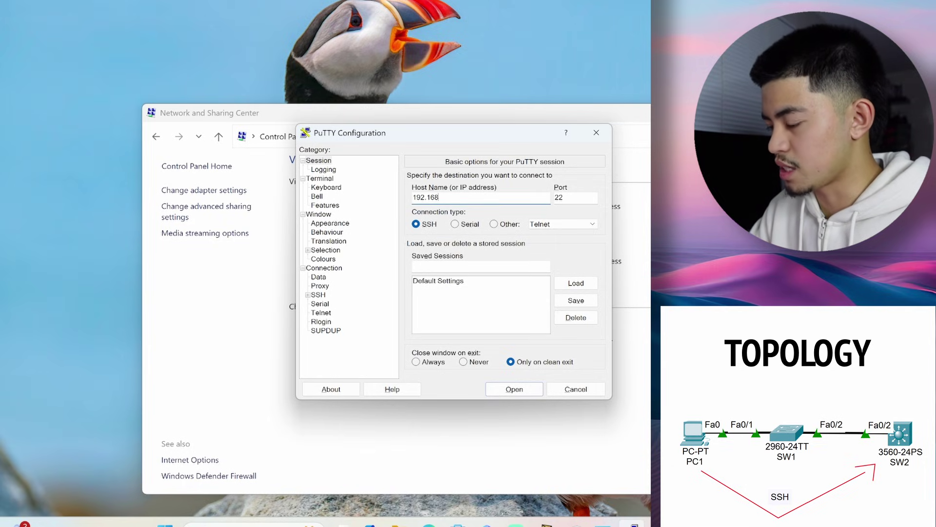
{"action": "type", "text": ".99.1"}
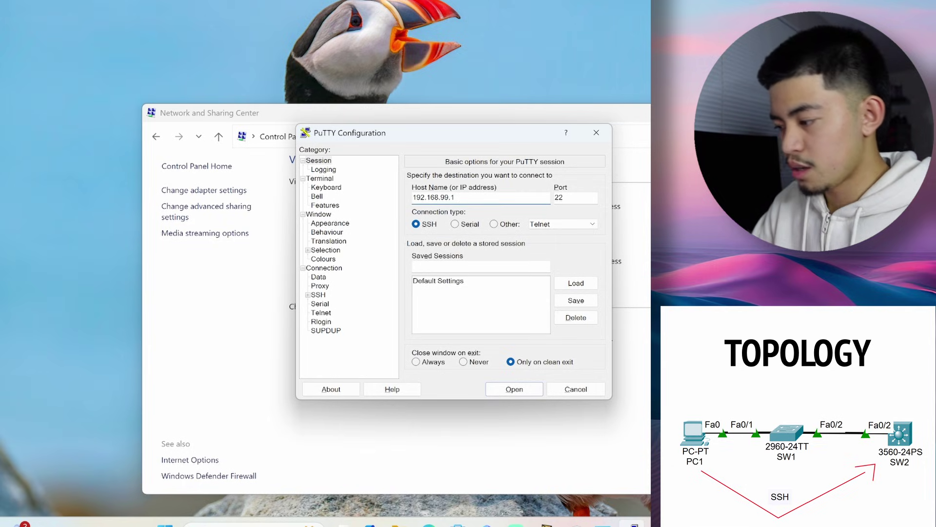
{"action": "left_click", "coordinate": [511, 390]}
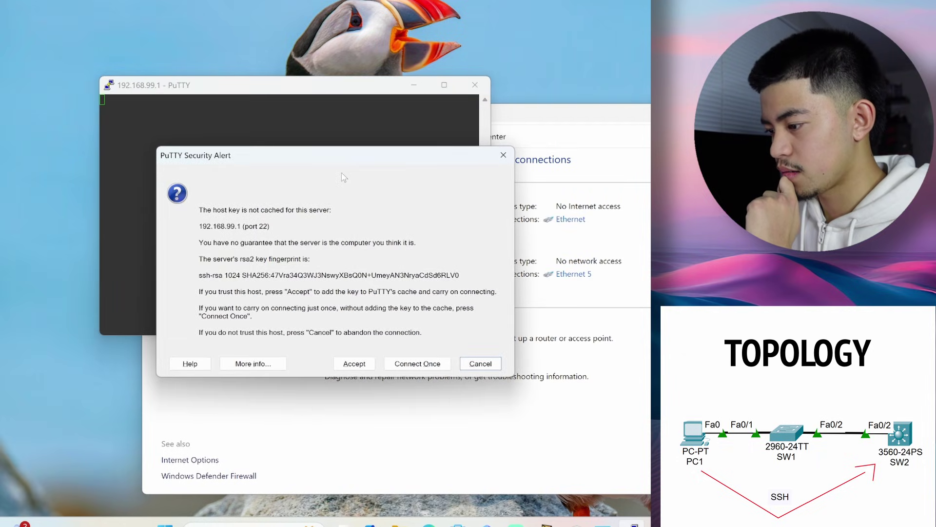
{"action": "left_click", "coordinate": [355, 364]}
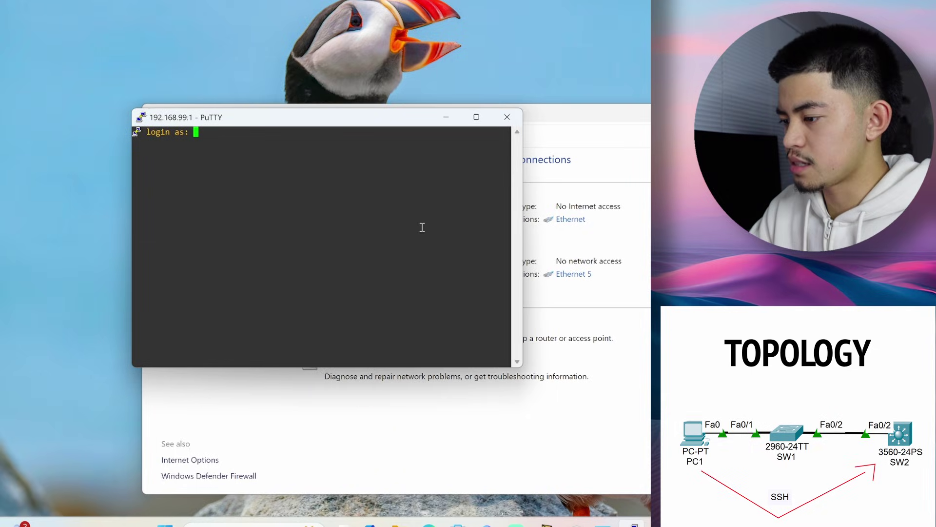
Log in to SW2 over SSH with the local account, then enter privileged mode with the enable password
{"action": "type", "text": "paolo"}
{"action": "key", "text": "Return"}
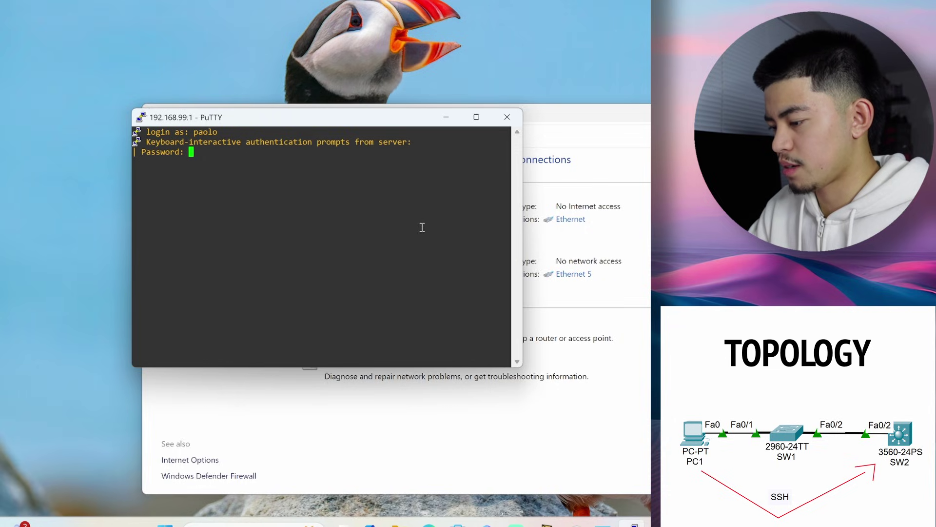
{"action": "key", "text": "Return"}
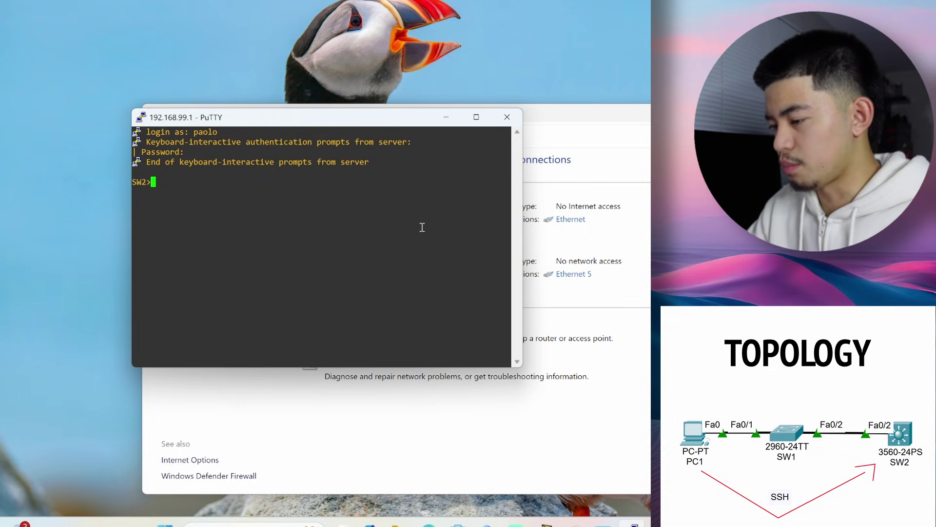
{"action": "key", "text": "Return"}
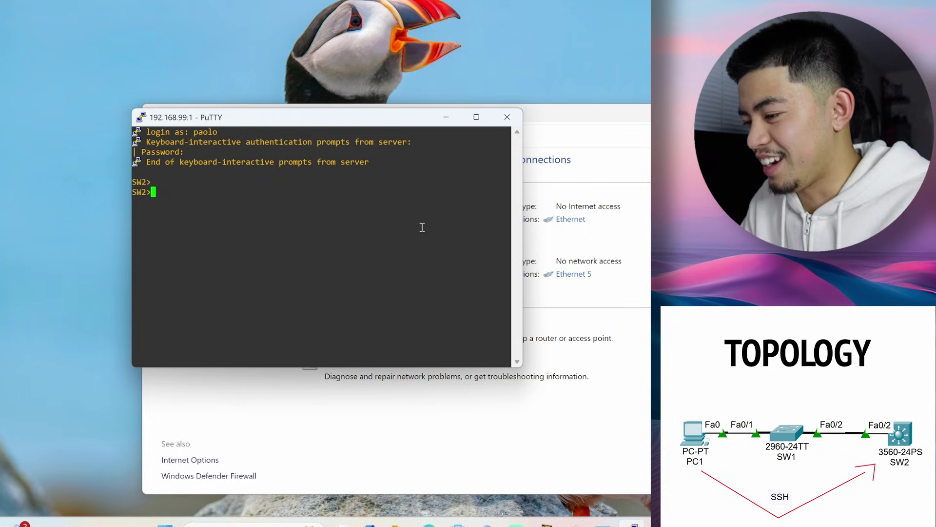
{"action": "key", "text": "Return"}
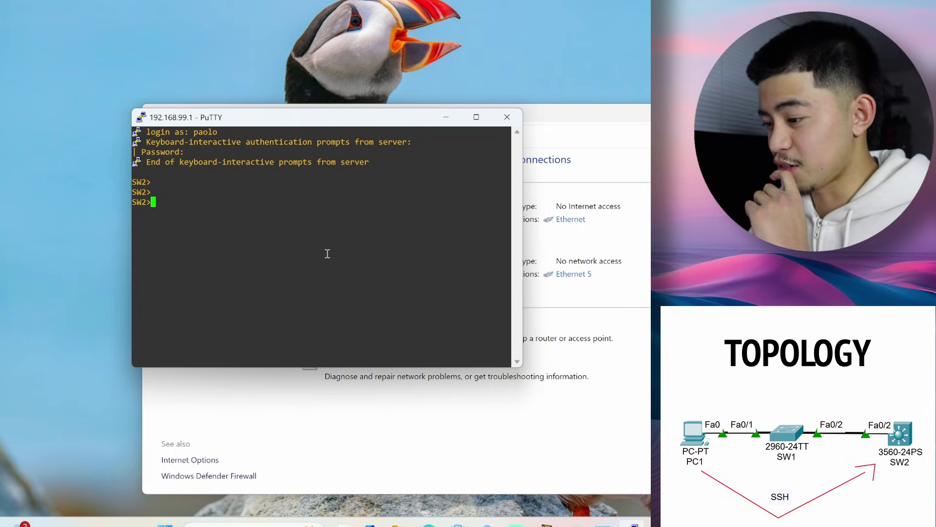
{"action": "type", "text": "en"}
{"action": "key", "text": "Return"}
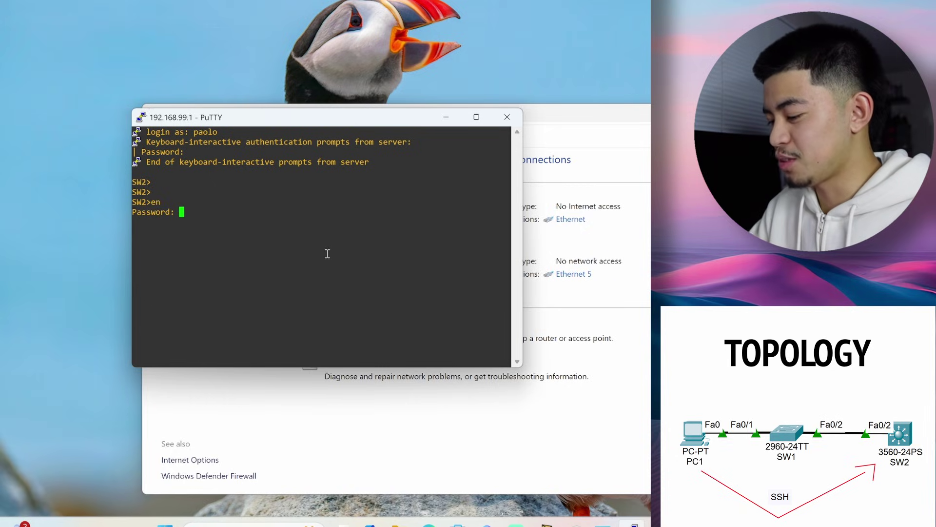
{"action": "key", "text": "Return"}
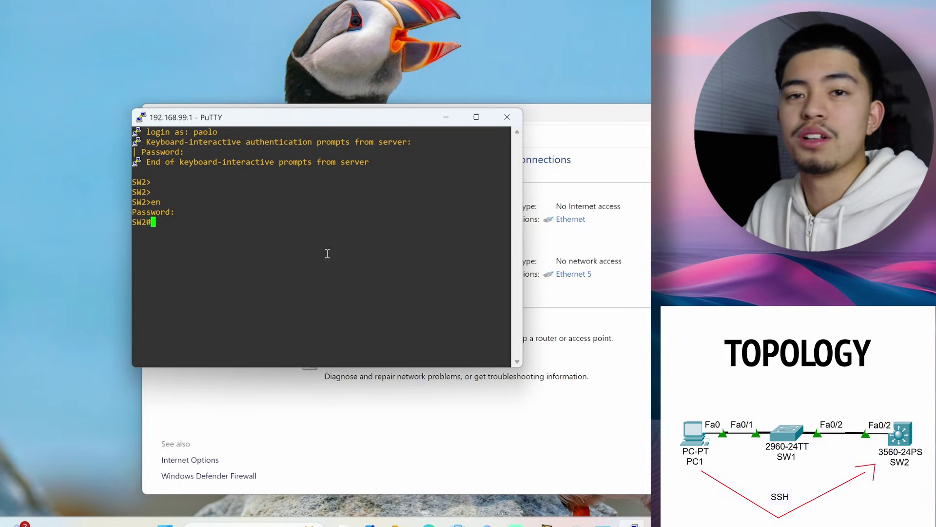
Run show run and page through SW2's full running configuration
{"action": "type", "text": "show run"}
{"action": "key", "text": "Return"}
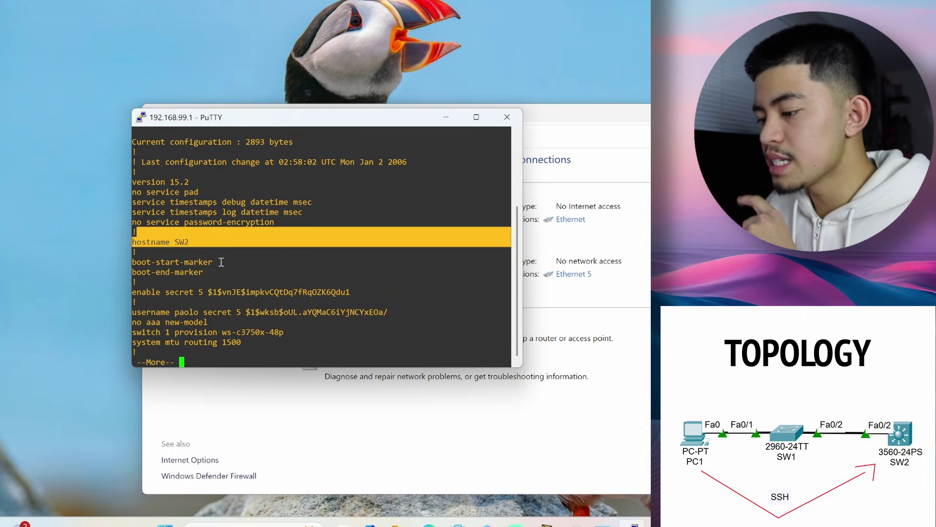
{"action": "key", "text": "space"}
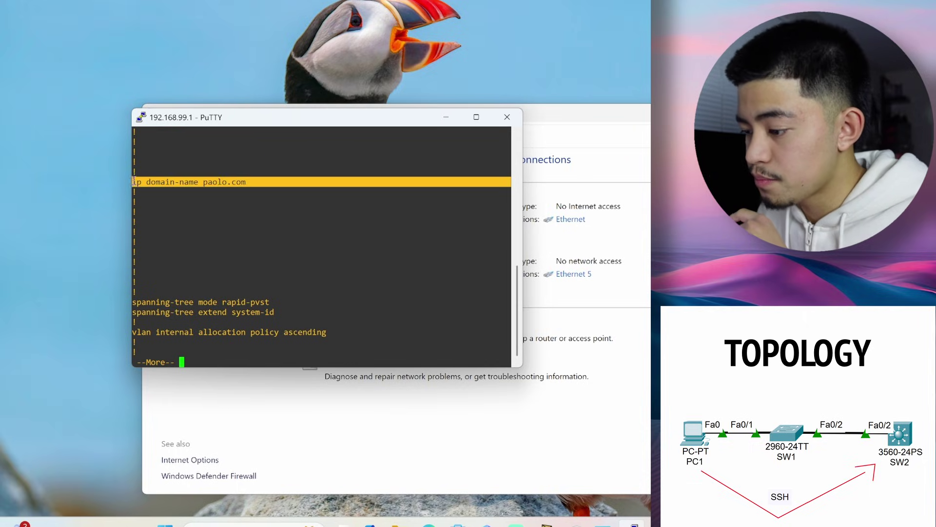
{"action": "key", "text": "space"}
{"action": "key", "text": "space"}
{"action": "key", "text": "space"}
{"action": "key", "text": "space"}
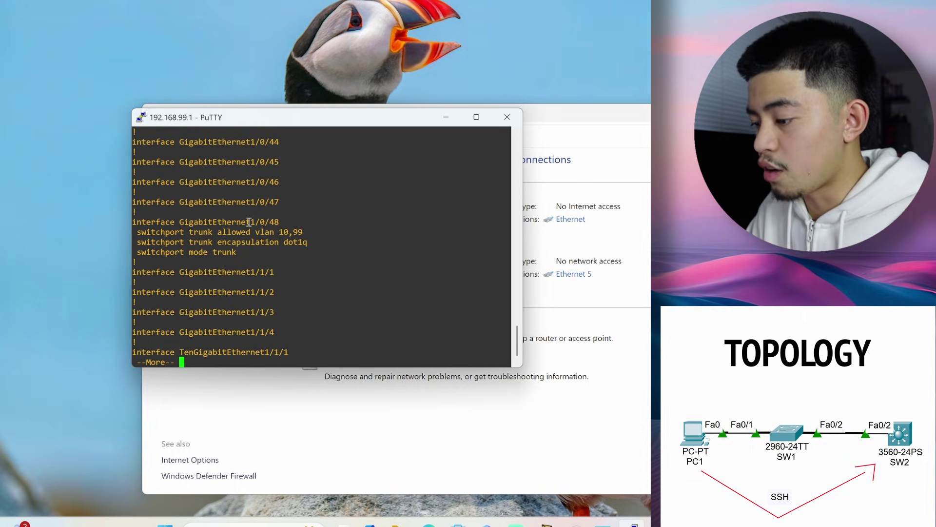
{"action": "key", "text": "space"}
{"action": "key", "text": "space"}
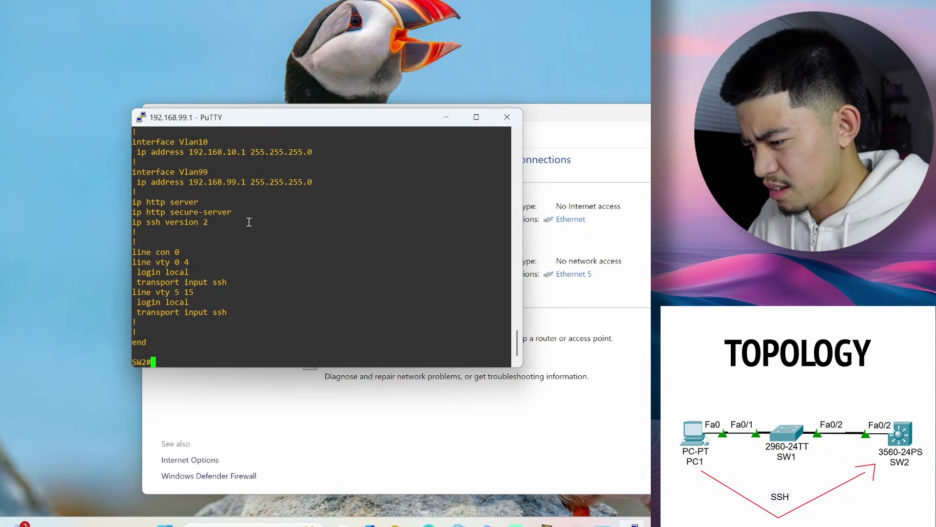
Highlight the ip ssh version 2 line and the vty login and SSH transport lines
{"action": "scroll", "coordinate": [269, 234], "scroll_direction": "up", "scroll_amount": 20}
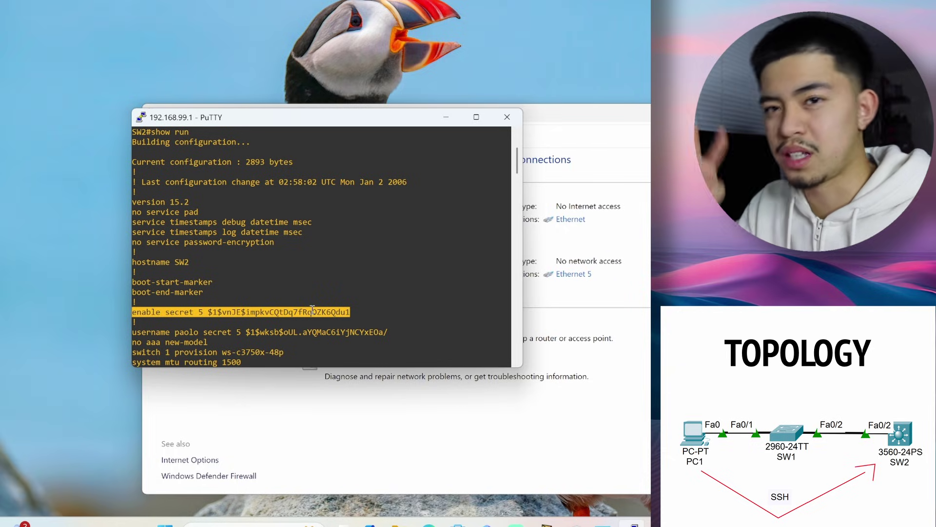
{"action": "scroll", "coordinate": [313, 308], "scroll_direction": "down", "scroll_amount": 4}
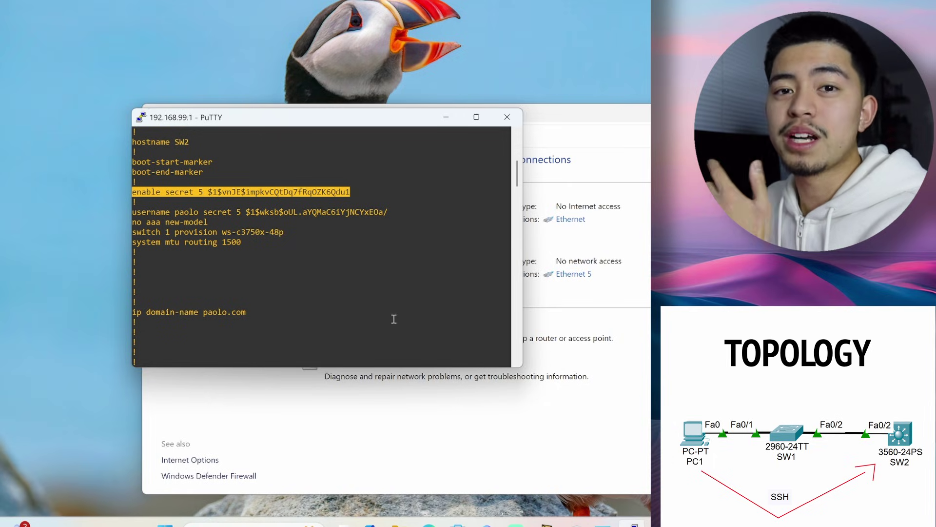
{"action": "scroll", "coordinate": [394, 319], "scroll_direction": "down", "scroll_amount": 15}
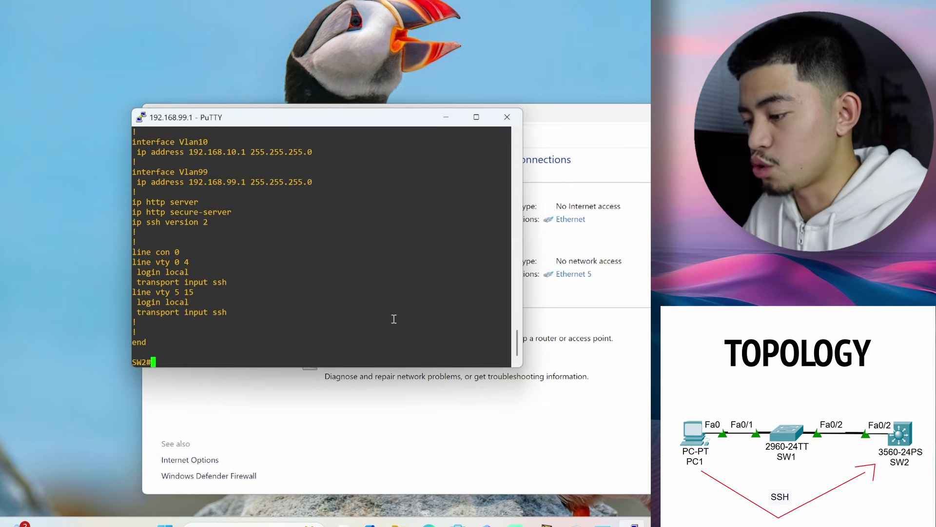
{"action": "left_click_drag", "start_coordinate": [133, 222], "coordinate": [205, 221]}
{"action": "left_click_drag", "start_coordinate": [132, 262], "coordinate": [220, 279]}
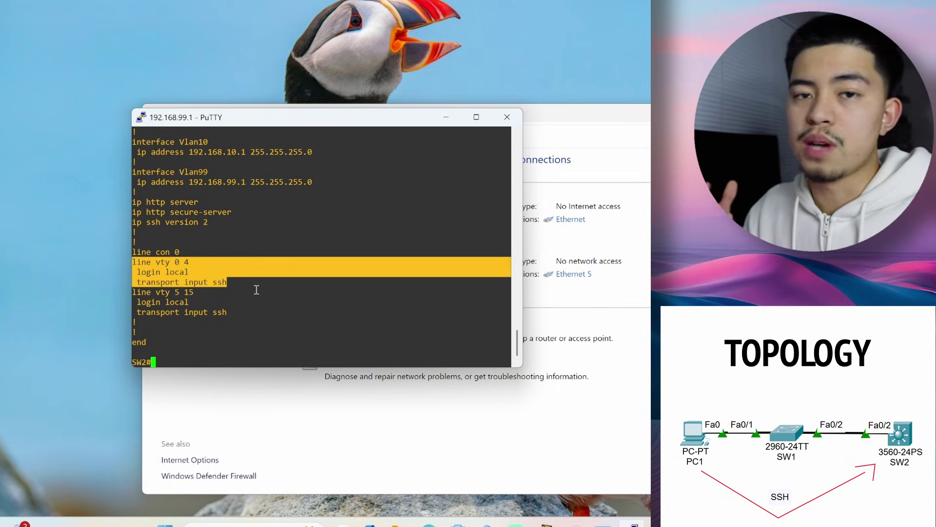